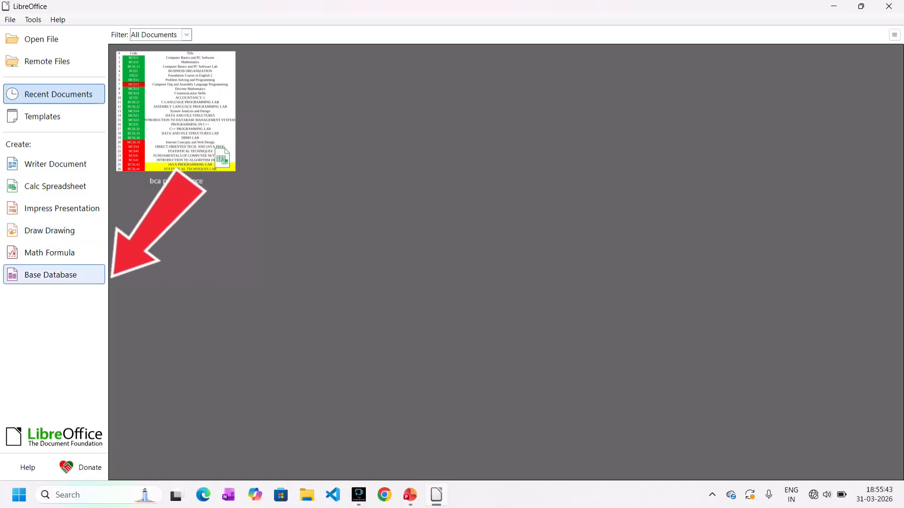
Create a new HSQLDB Embedded database without registering it, open it for editing, and save it as New Database.odb on the Desktop
click(50, 275)
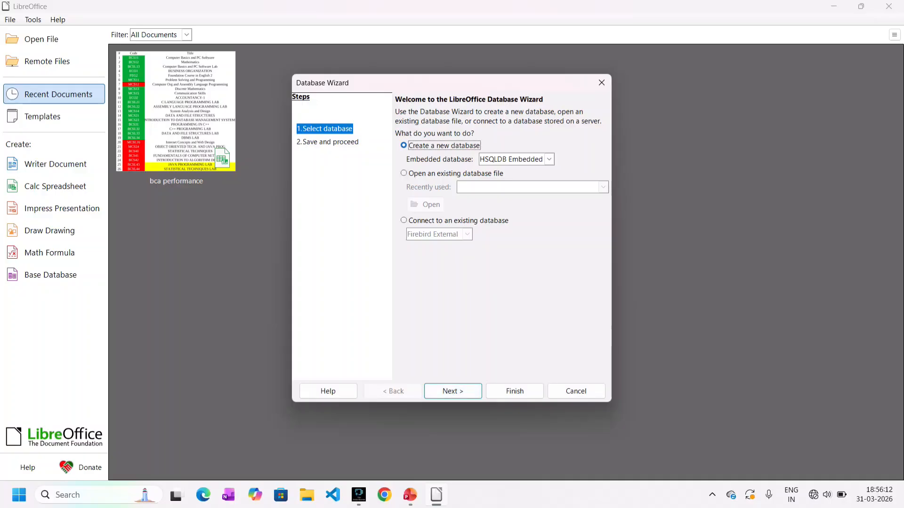
key(Return)
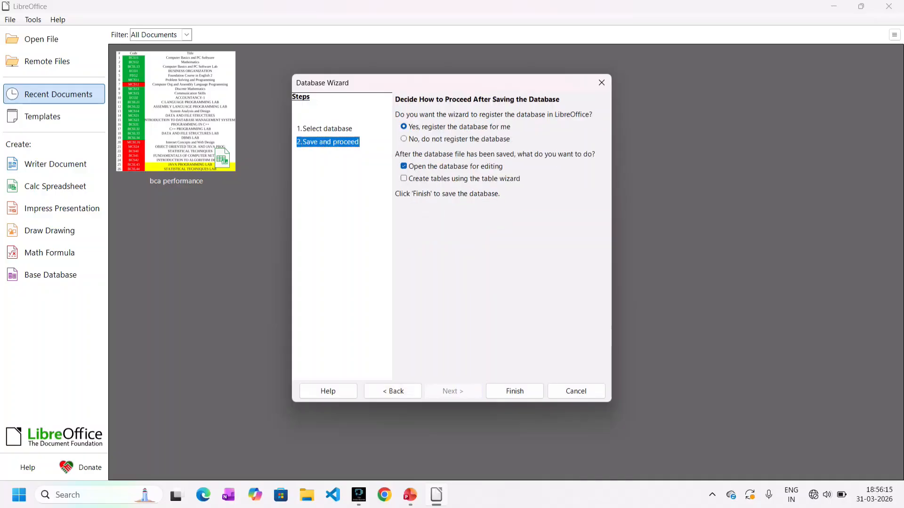
click(404, 139)
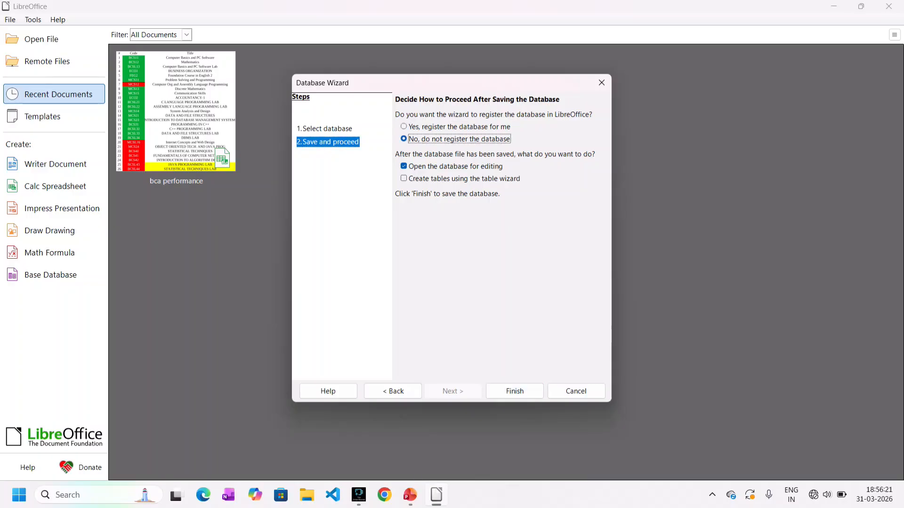
click(514, 391)
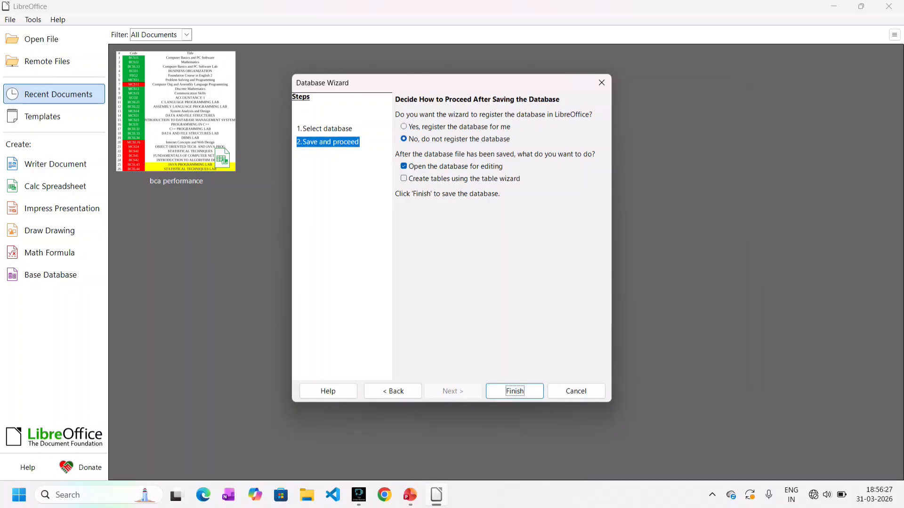
click(515, 391)
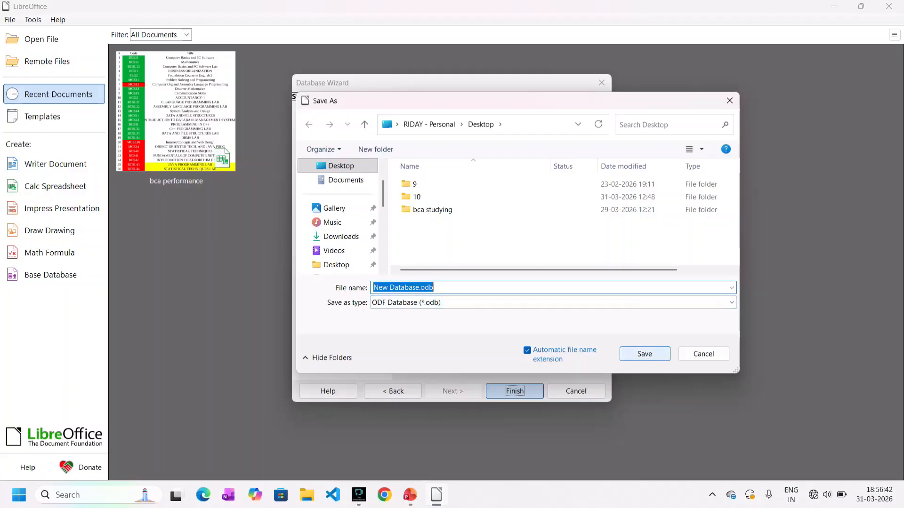
click(644, 354)
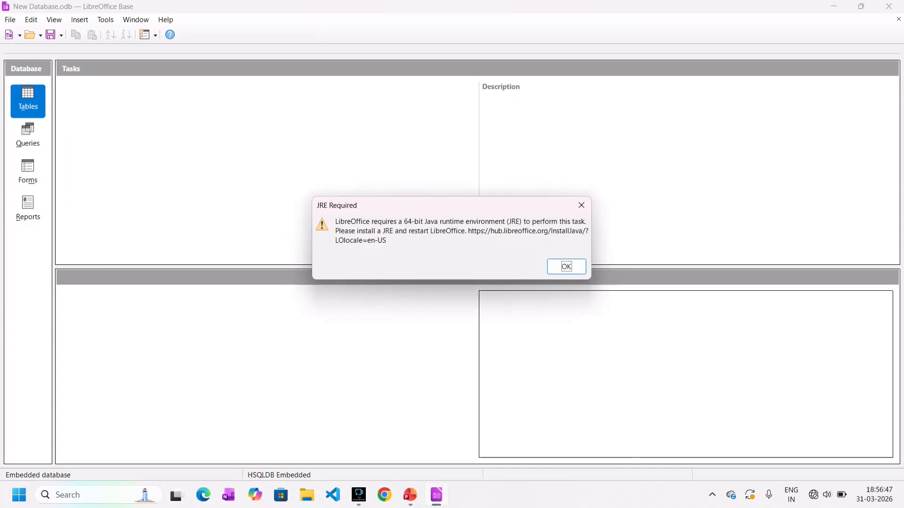
Dismiss the JRE requirement message and the data source connection error
drag(437, 205, 369, 205)
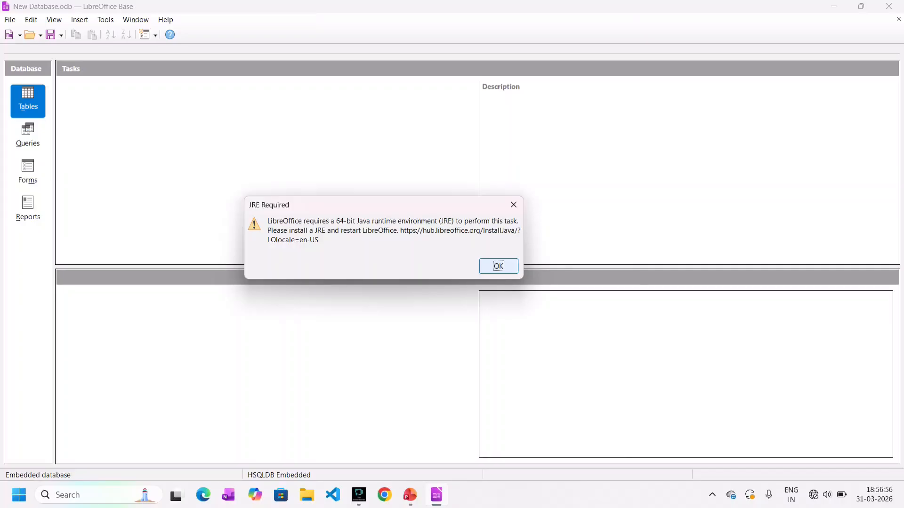
key(Return)
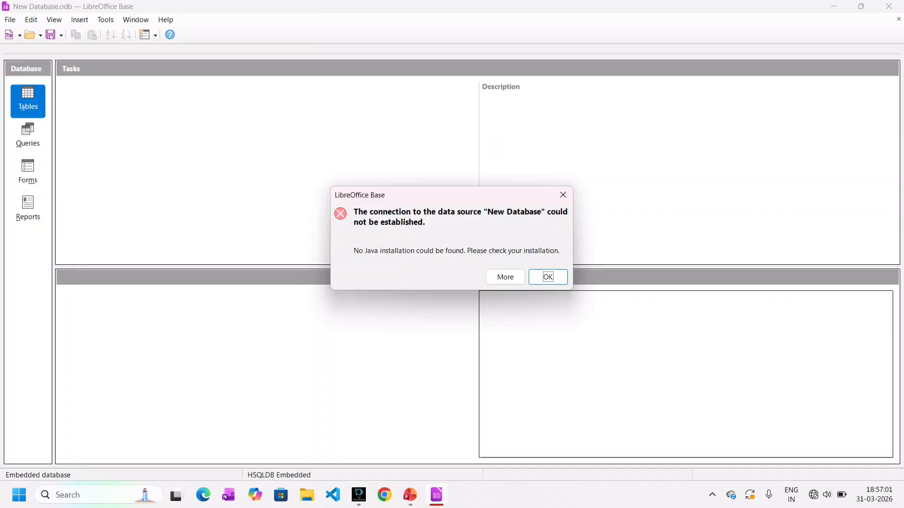
click(548, 277)
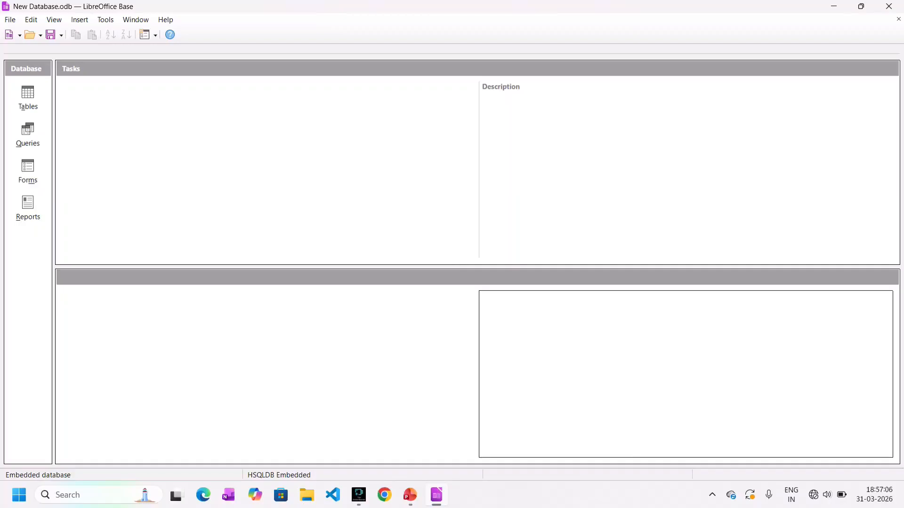
Open the Advanced page of the LibreOffice options with the Java settings
click(106, 20)
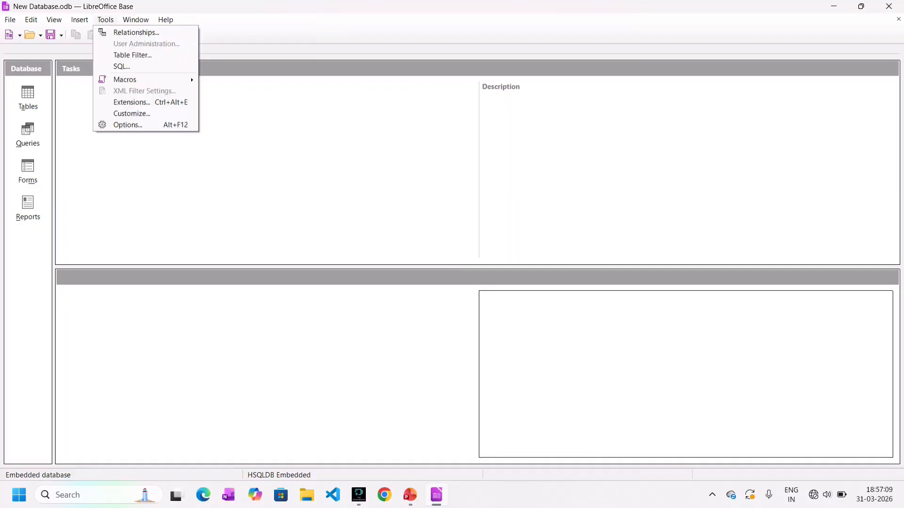
click(128, 125)
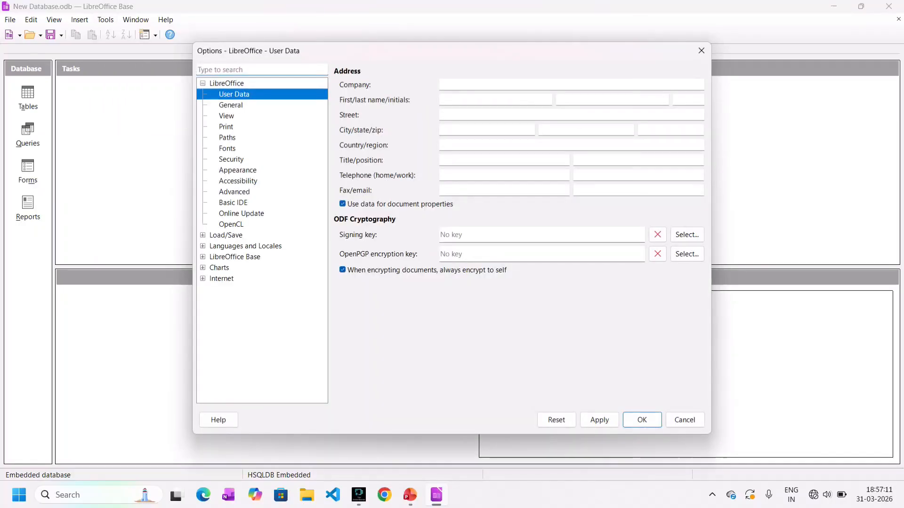
click(234, 192)
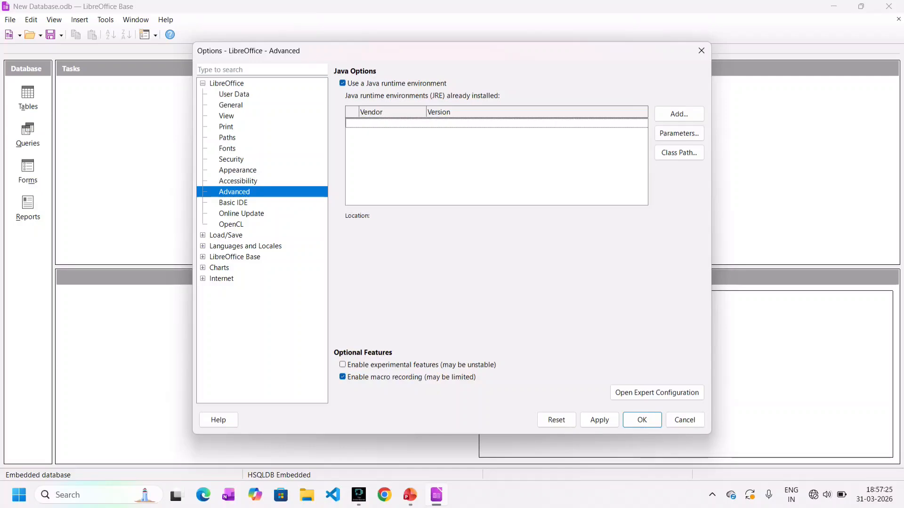
Switch to Chrome and search the web for "jre download"
click(384, 495)
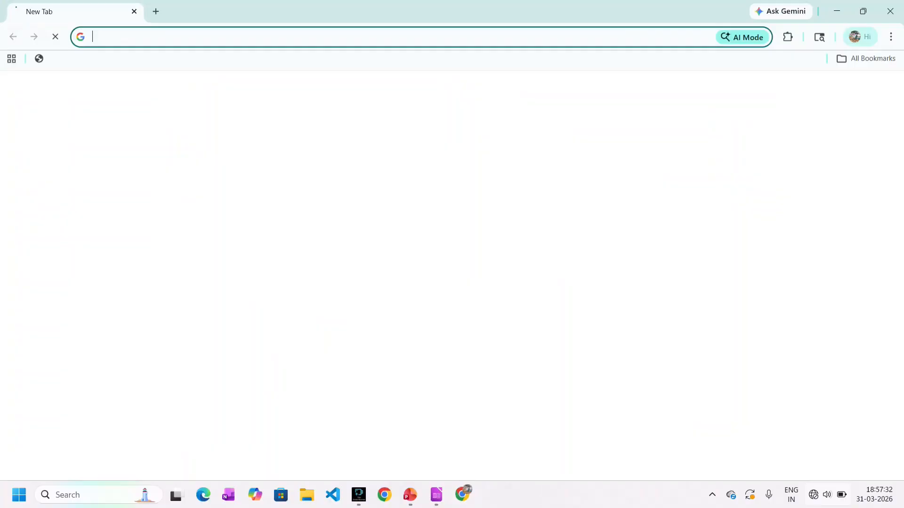
text(jre downl)
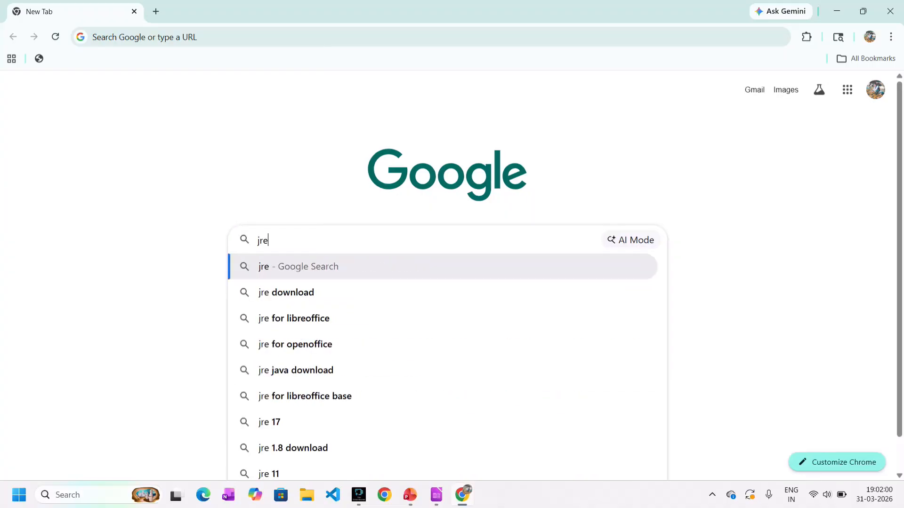
text(oad)
key(Return)
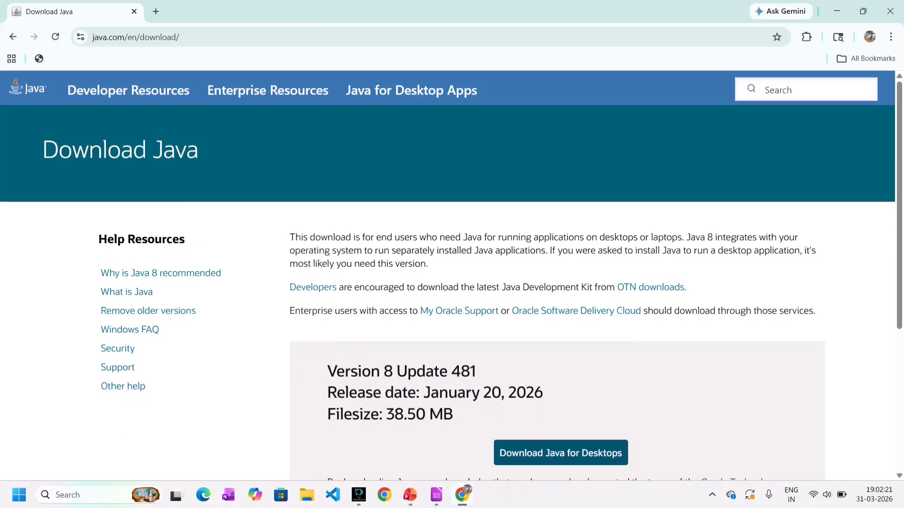
Download the Java Version 8 Update 481 installer for desktops from java.com and cancel the duplicate download
scroll(452, 276, down, 4)
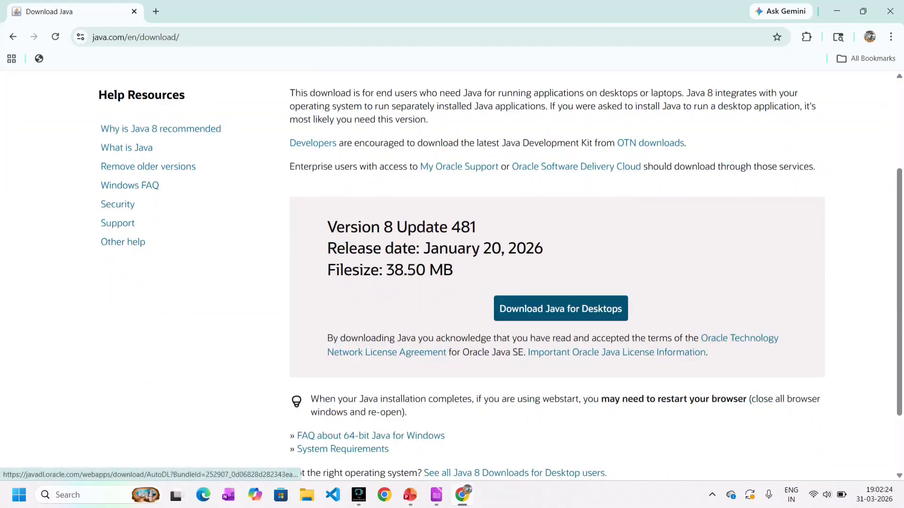
click(560, 309)
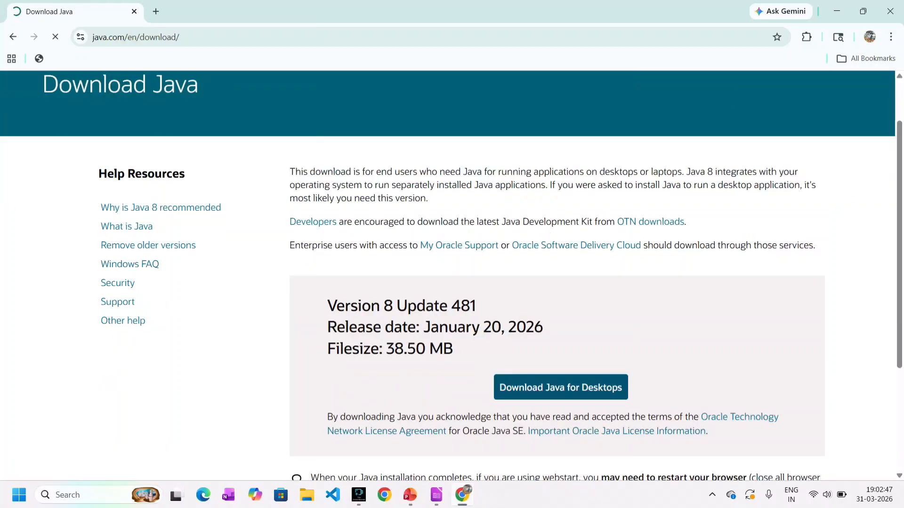
right_click(532, 376)
click(551, 228)
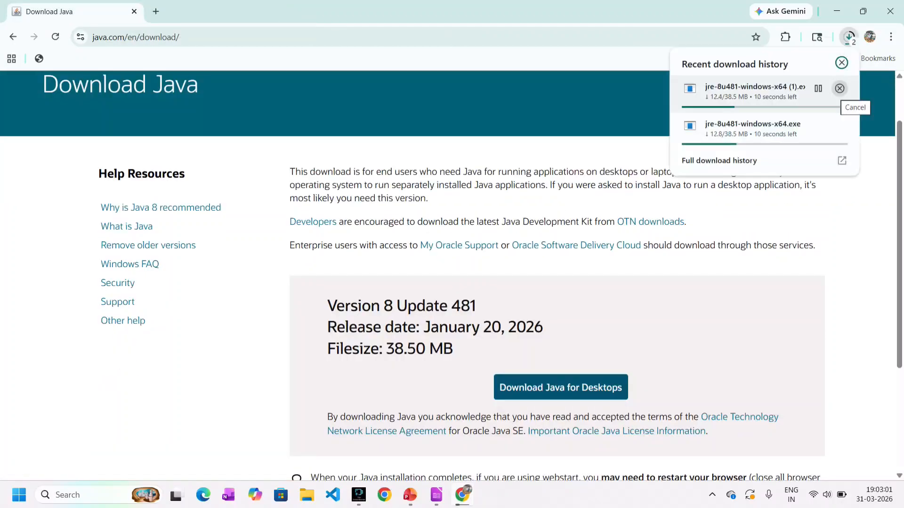
click(840, 89)
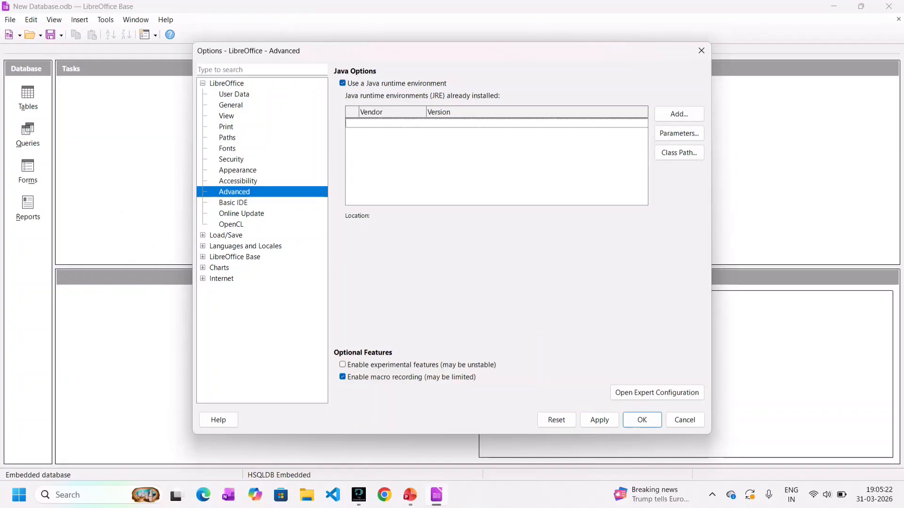
Reset the Advanced options in LibreOffice and apply the Oracle Corporation 1.8.0_481 Java runtime environment
click(557, 420)
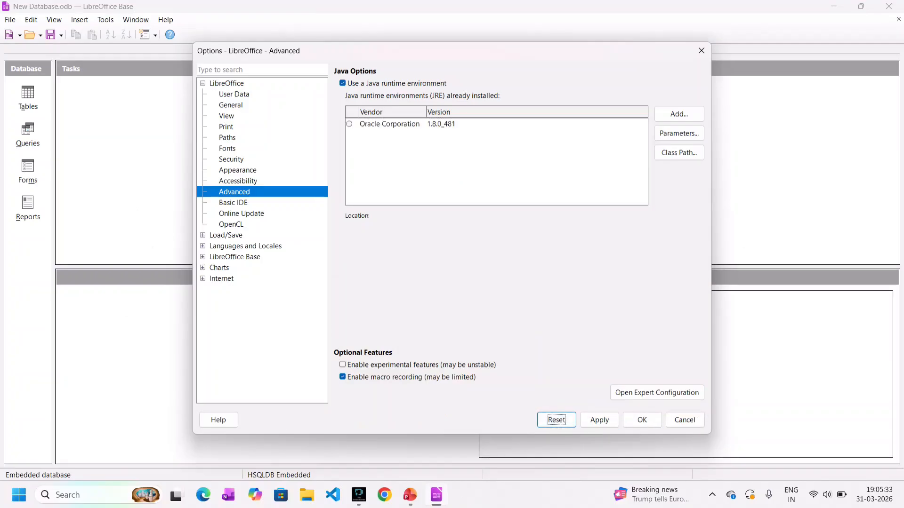
click(390, 124)
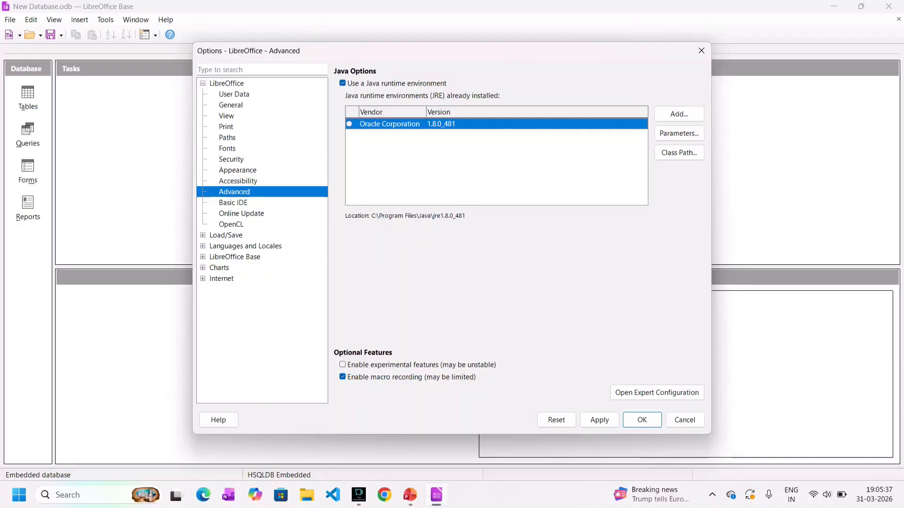
click(642, 420)
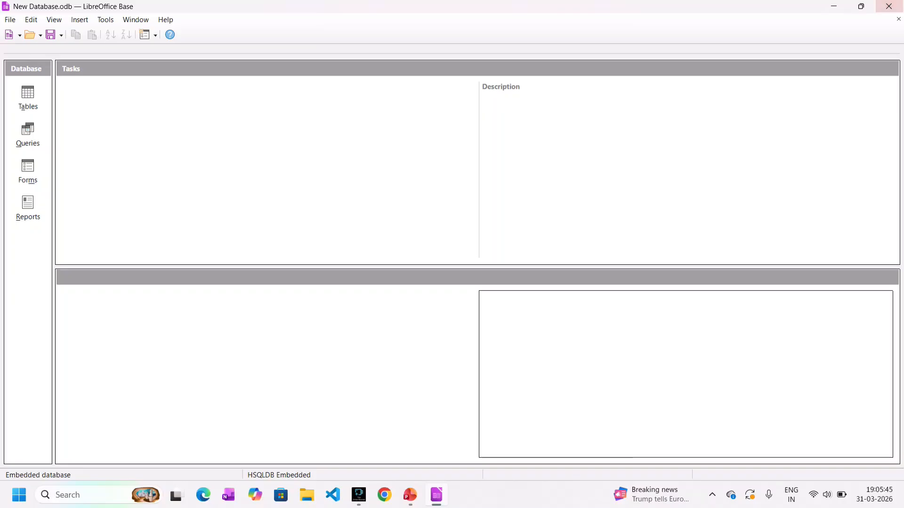
Restart LibreOffice 25.8 from the desktop and remove New Database from the recent documents
click(28, 101)
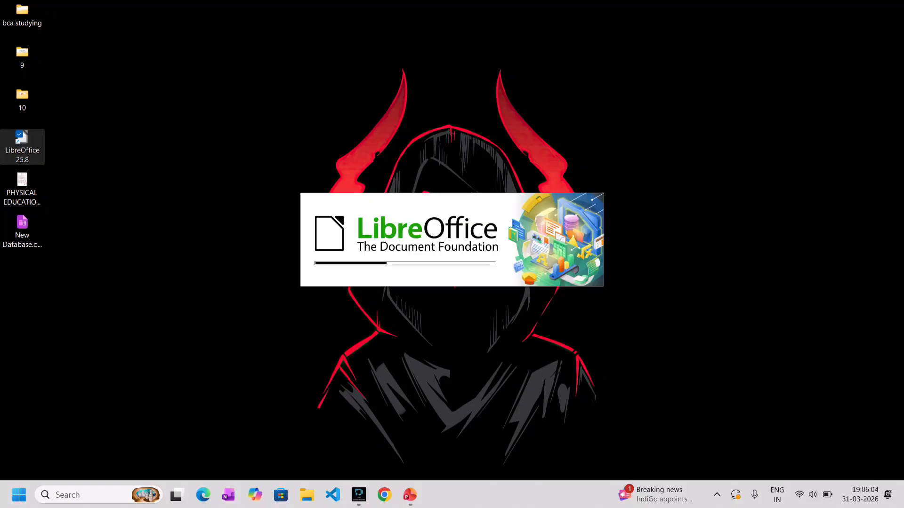
mouse_move(22, 144)
mouse_down()
mouse_move(79, 128)
mouse_move(29, 143)
mouse_up()
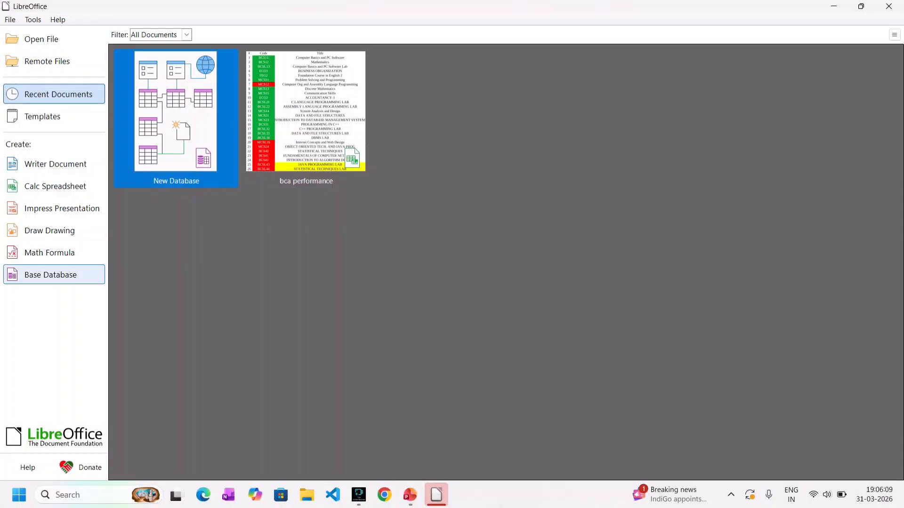
click(230, 57)
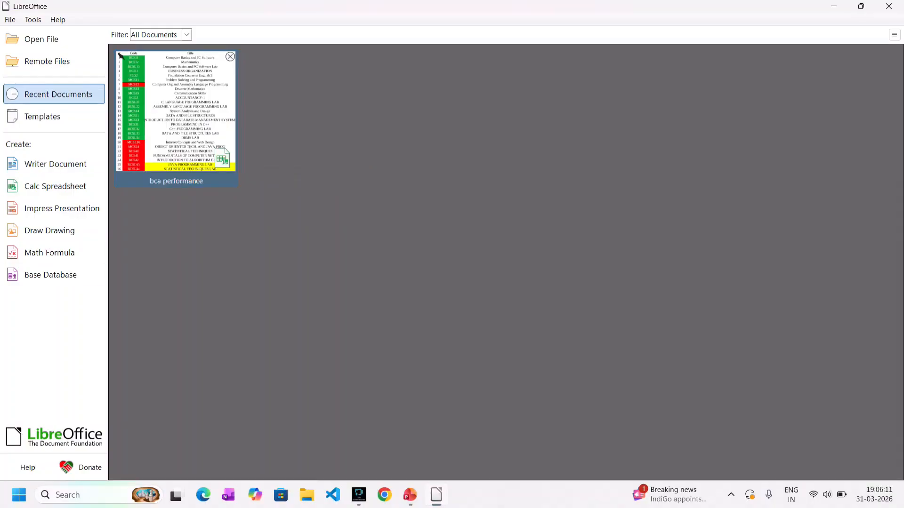
Create a new HSQLDB Embedded database with the default wizard settings, replacing New Database.odb on the Desktop
click(51, 275)
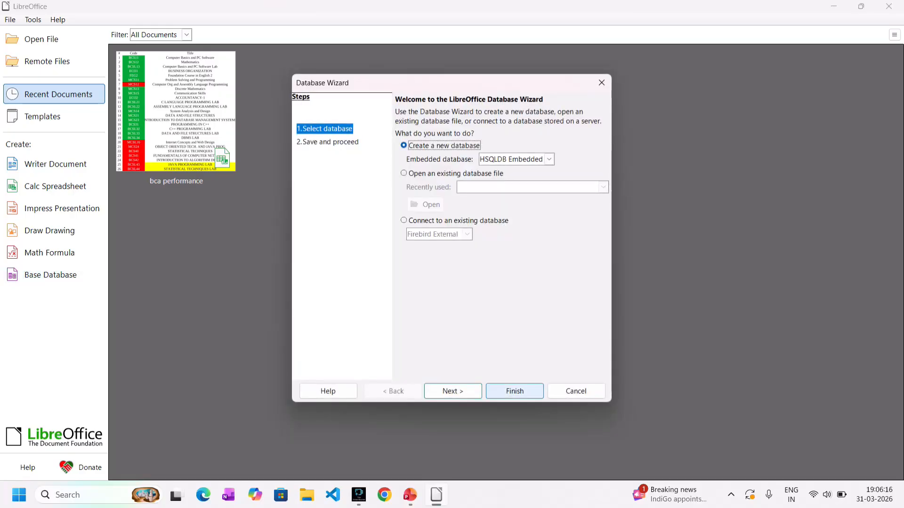
click(515, 391)
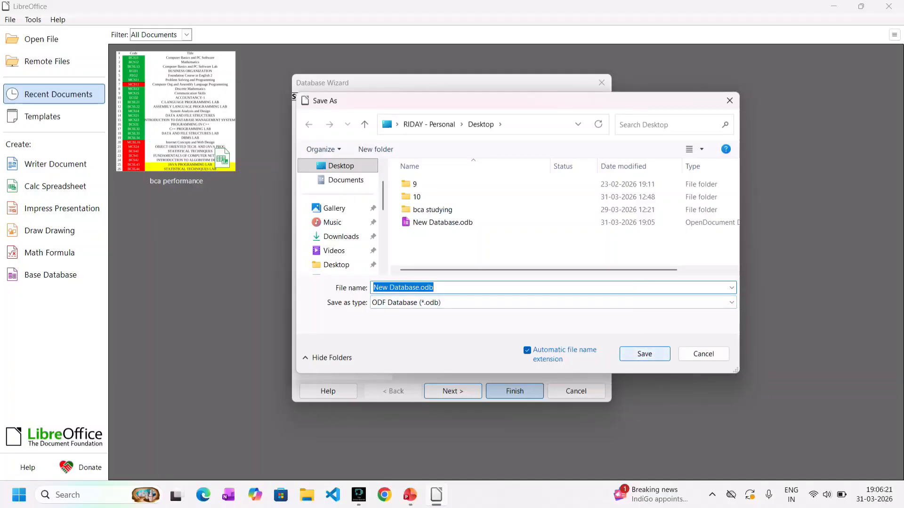
click(644, 354)
click(479, 248)
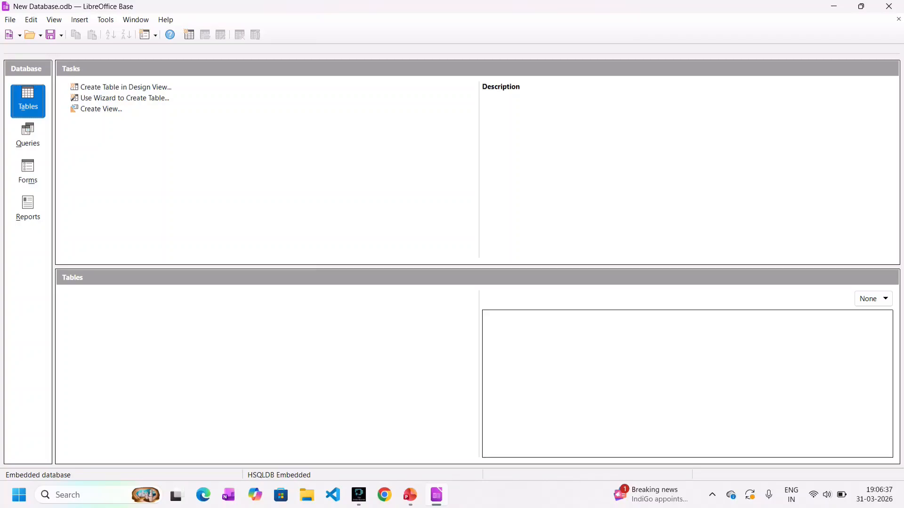
Examine the creation tasks offered in the database's Tables, Queries, Forms and Reports sections
key(alt+Tab)
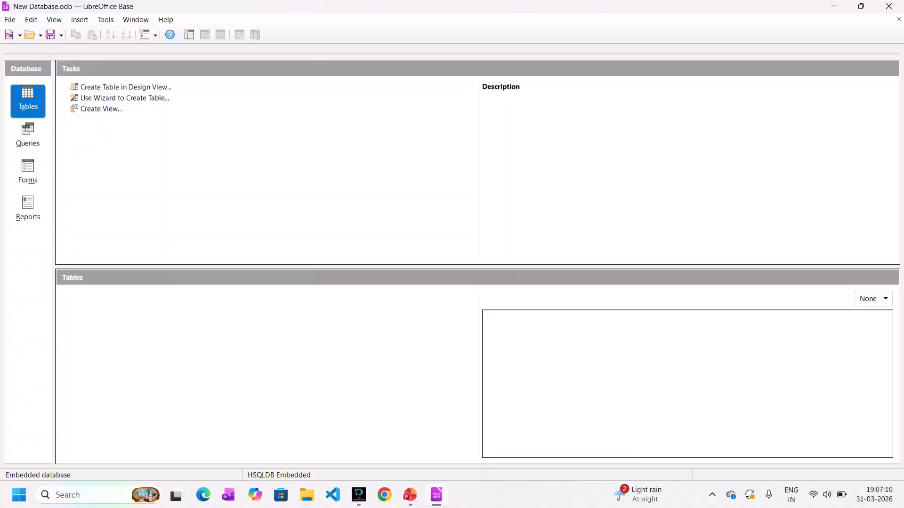
click(28, 136)
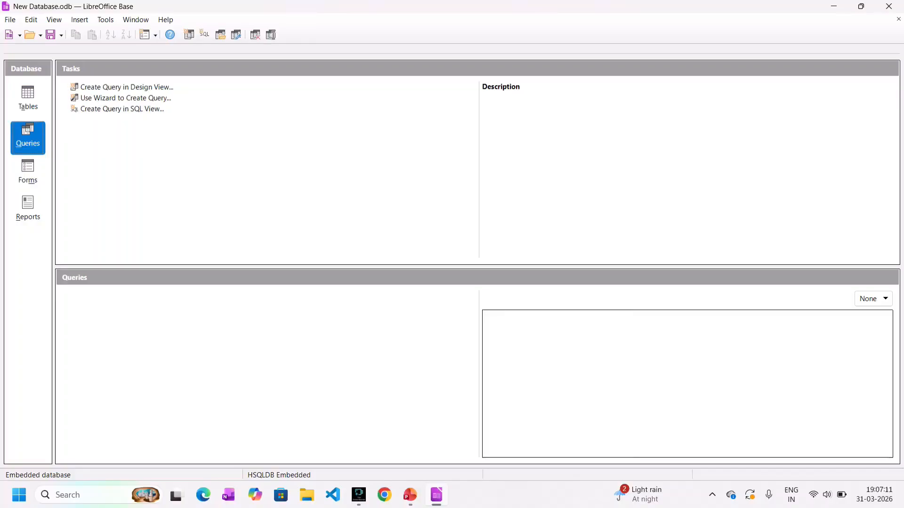
click(28, 173)
click(27, 211)
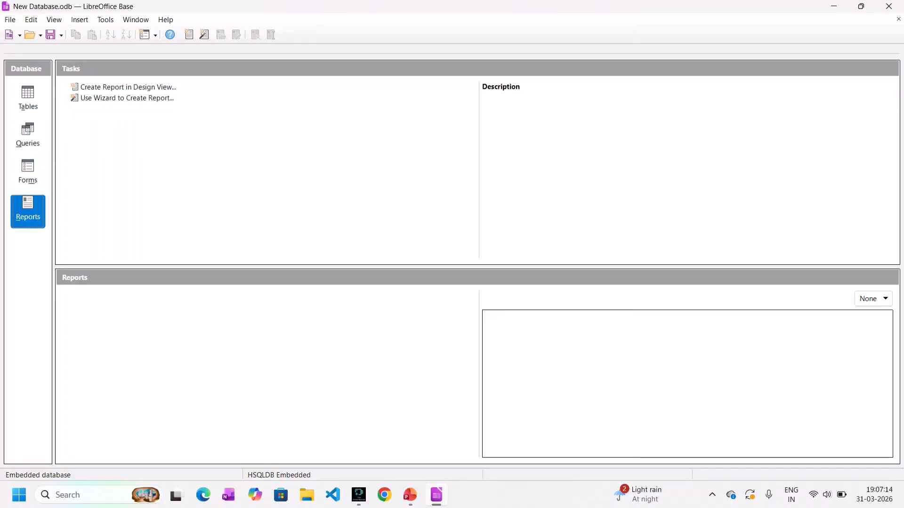
click(28, 99)
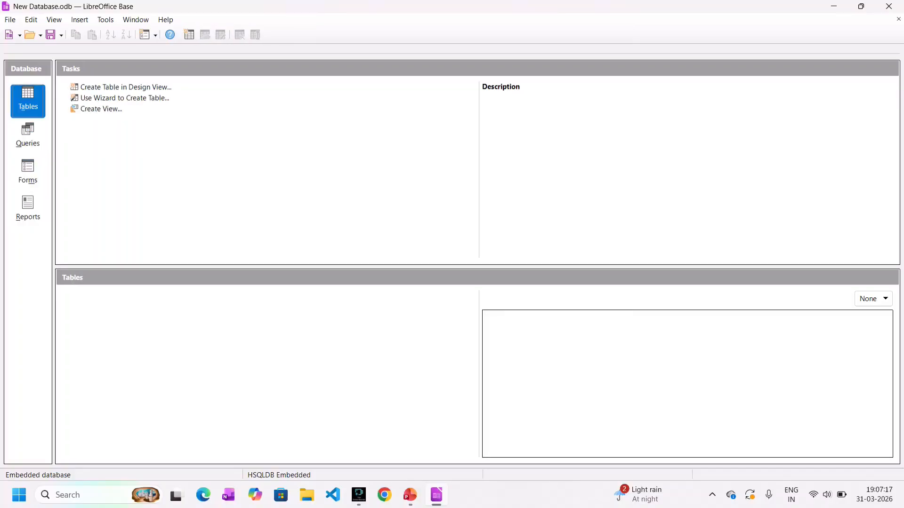
click(27, 136)
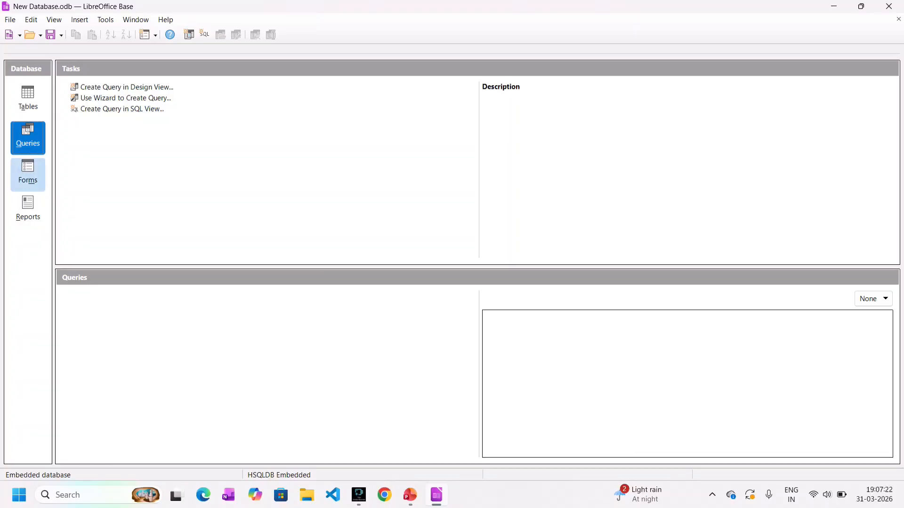
click(28, 100)
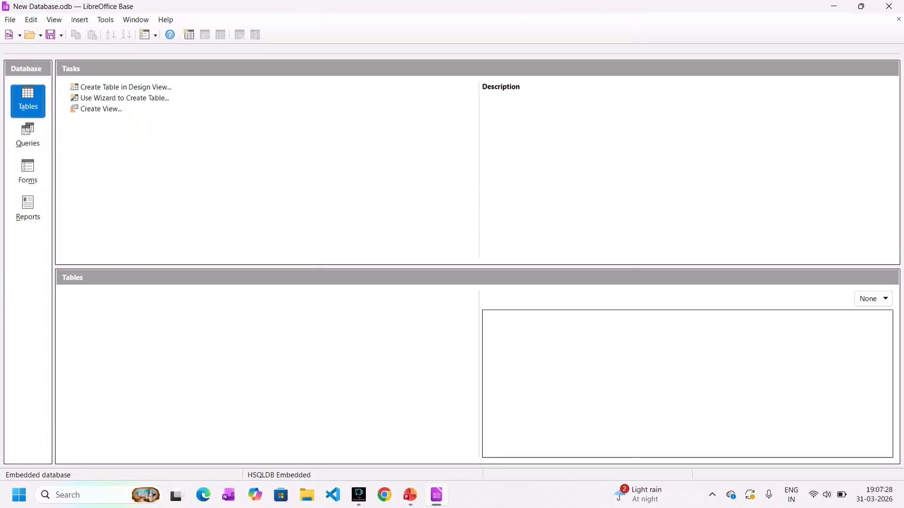
click(28, 138)
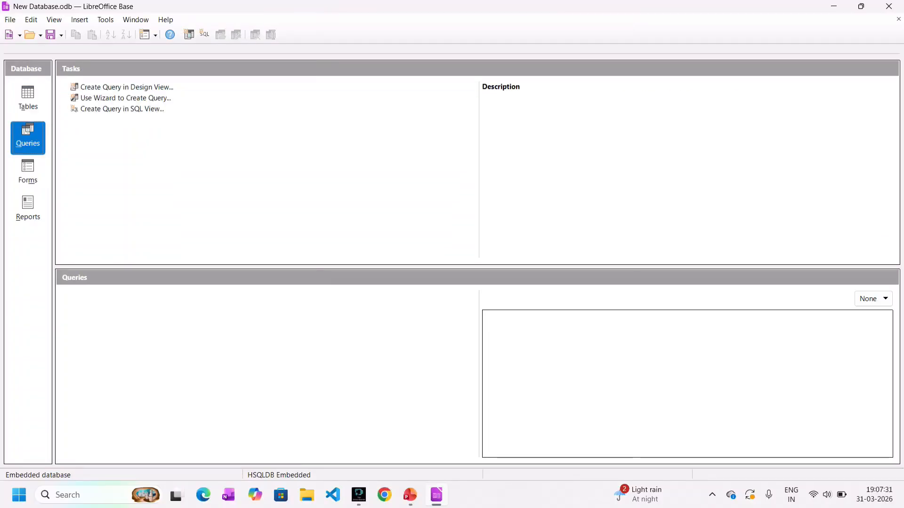
Review the creation tasks offered for reports and forms
click(28, 211)
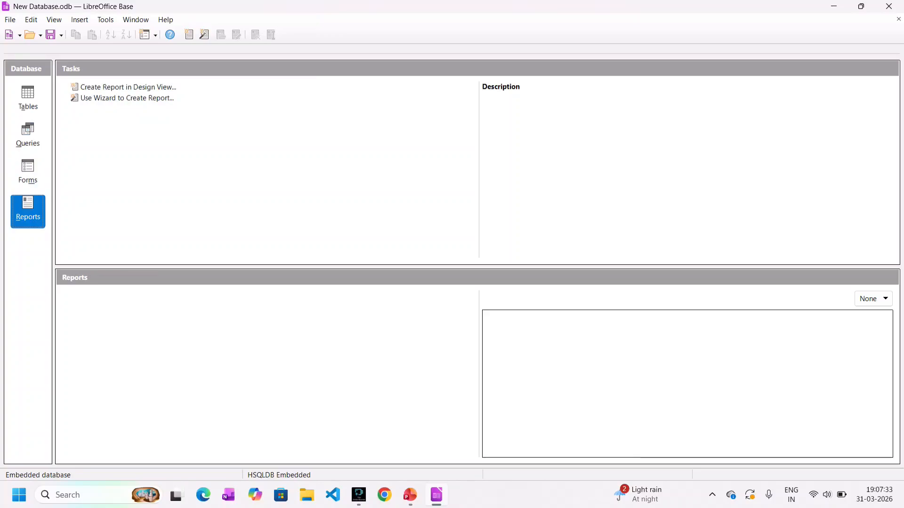
click(28, 175)
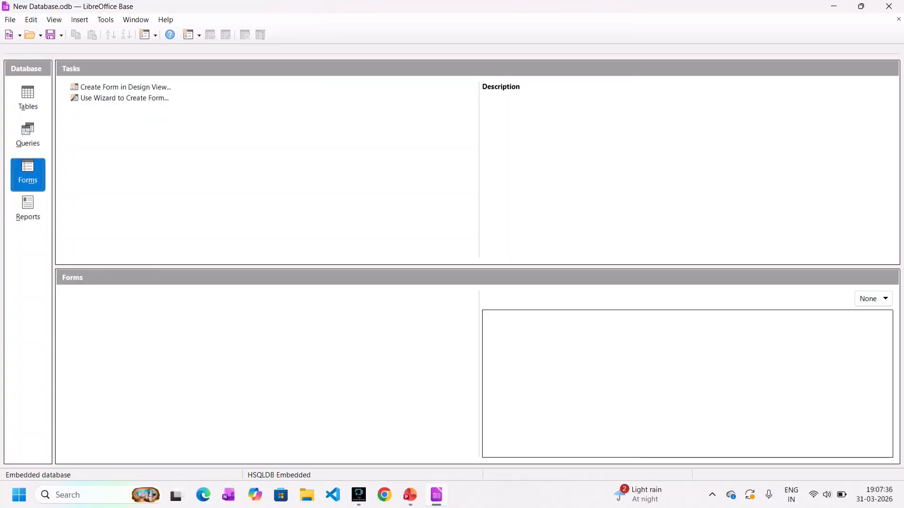
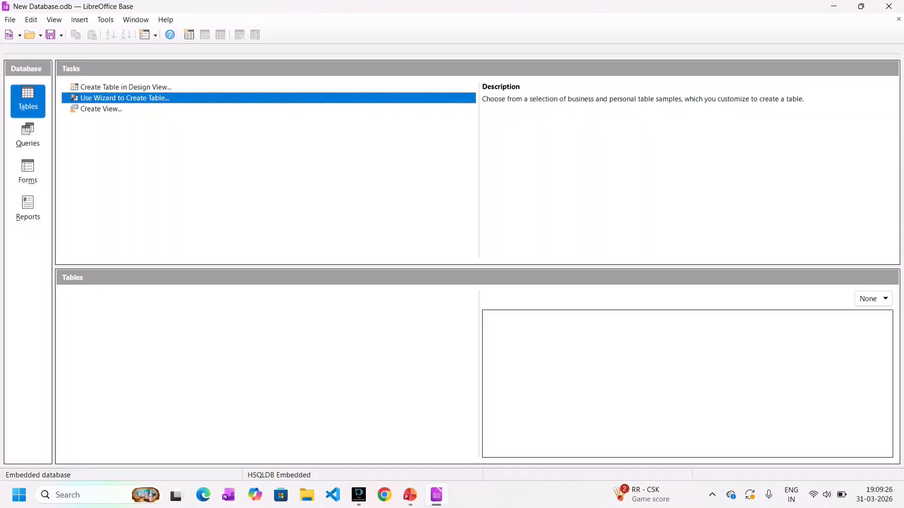
Start the Table Wizard and choose the Authors sample table from the Personal category
click(277, 98)
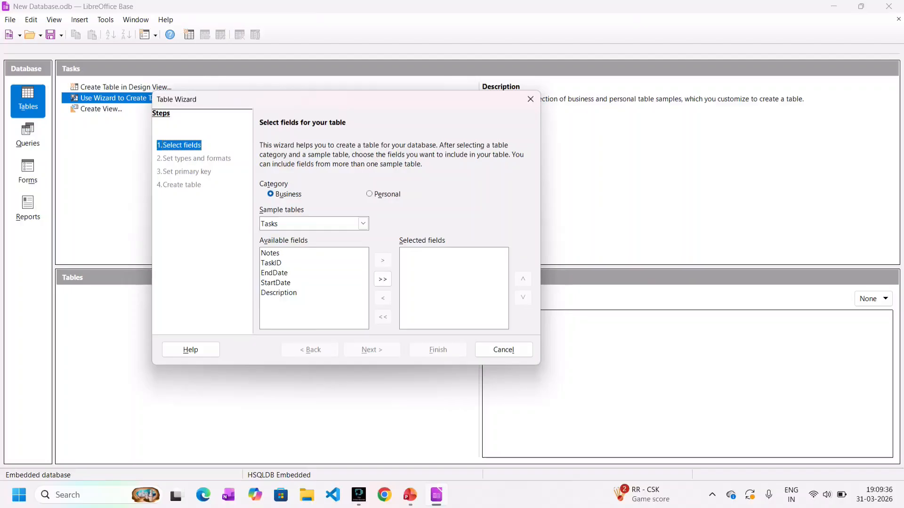
click(369, 194)
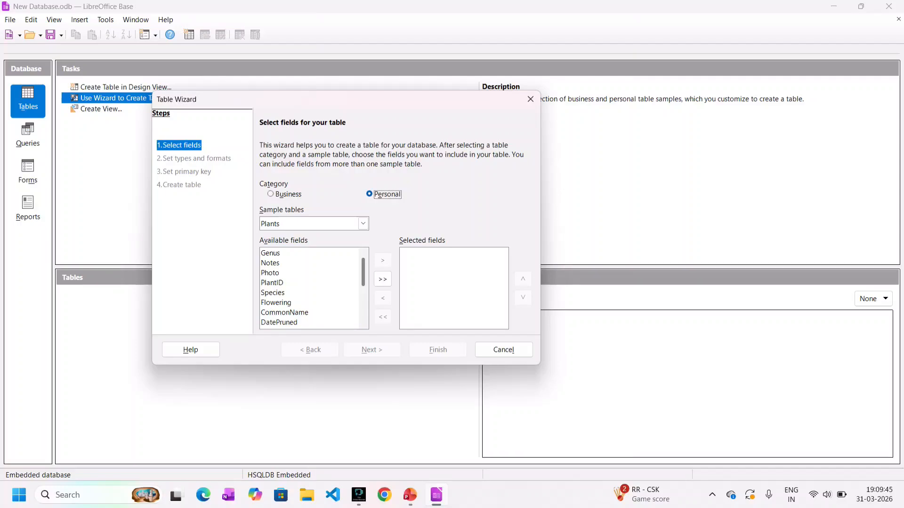
scroll(311, 288, down, 2)
scroll(310, 288, up, 2)
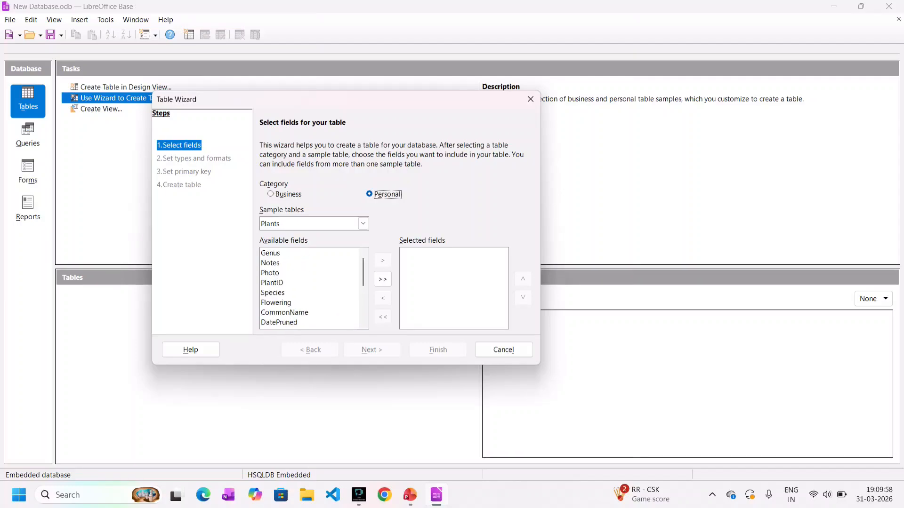
click(363, 223)
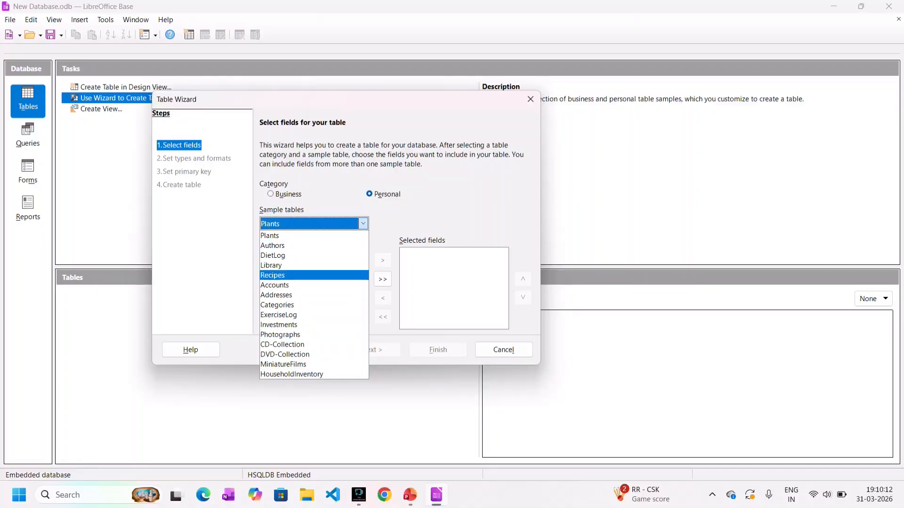
click(301, 246)
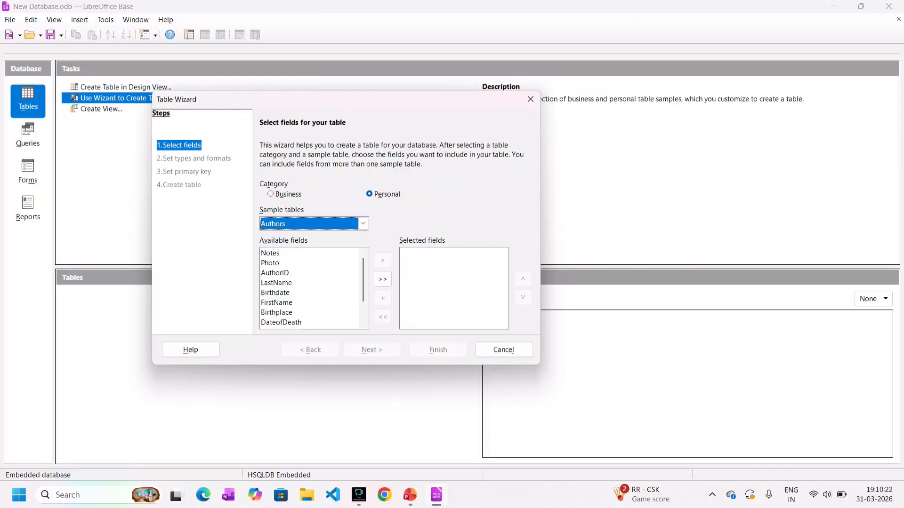
Add the AuthorID, FirstName, DateofDeath and Notes fields to the new table
click(275, 273)
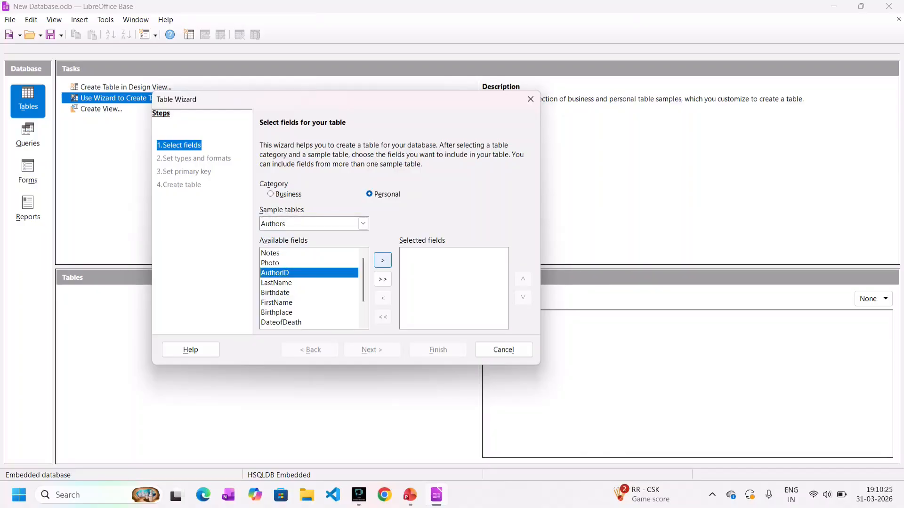
click(382, 261)
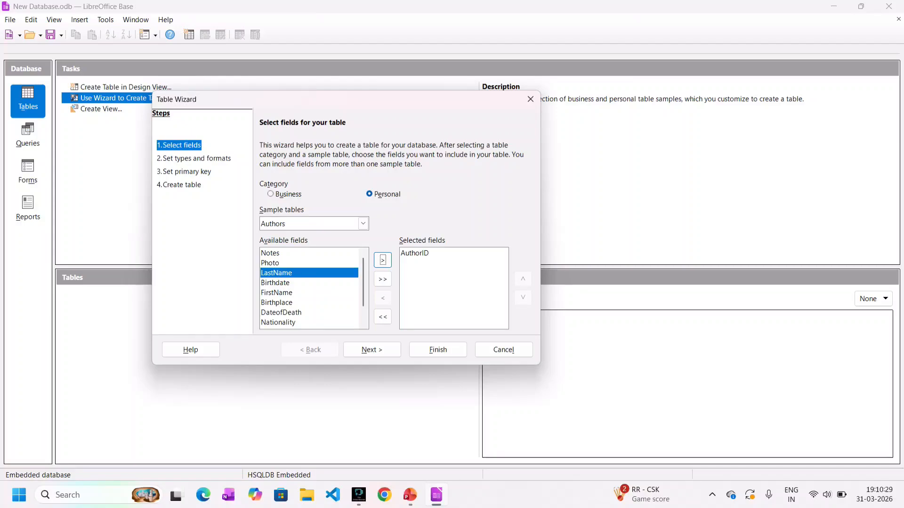
click(276, 293)
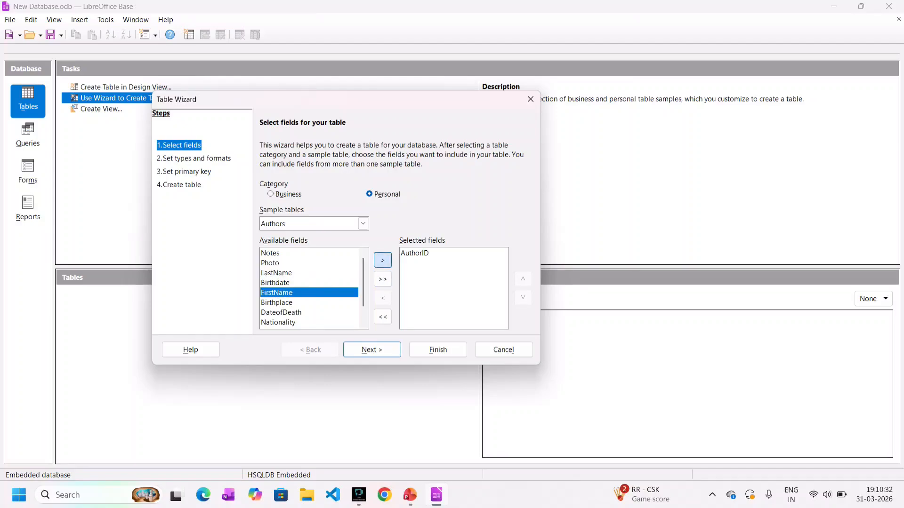
click(382, 260)
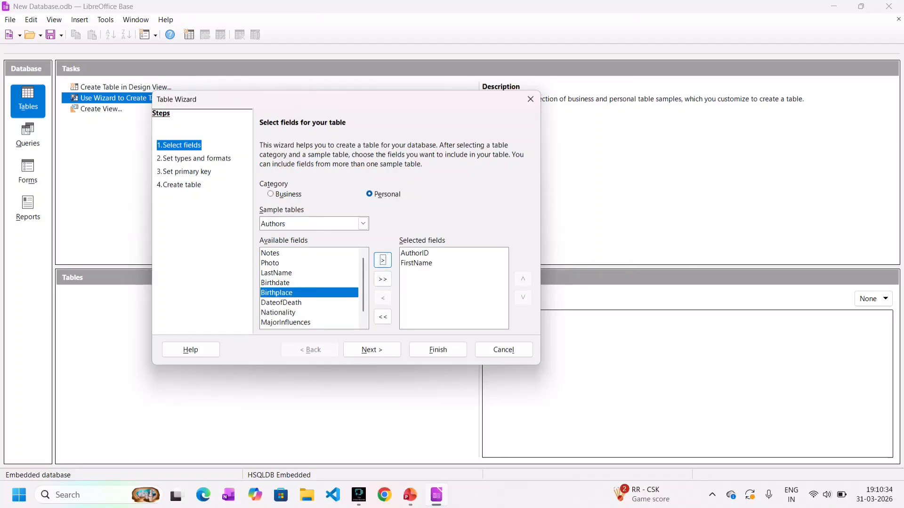
click(281, 302)
click(382, 260)
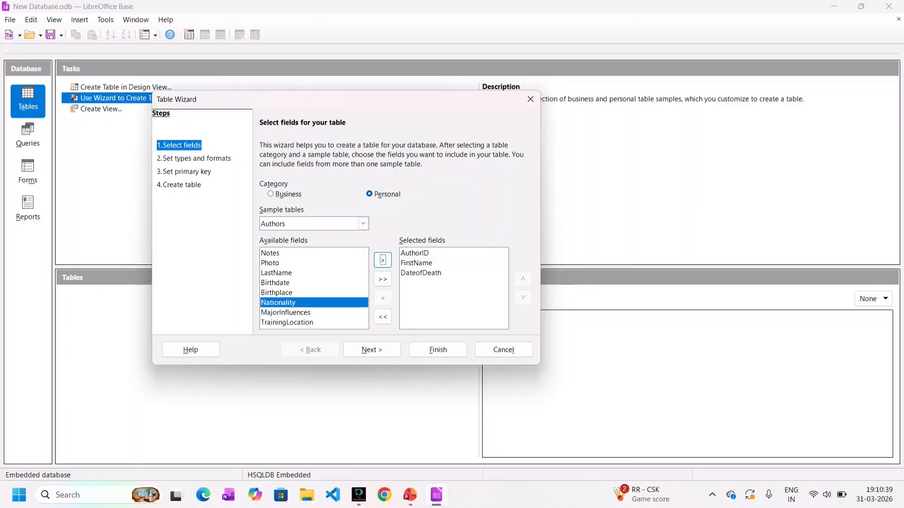
click(276, 273)
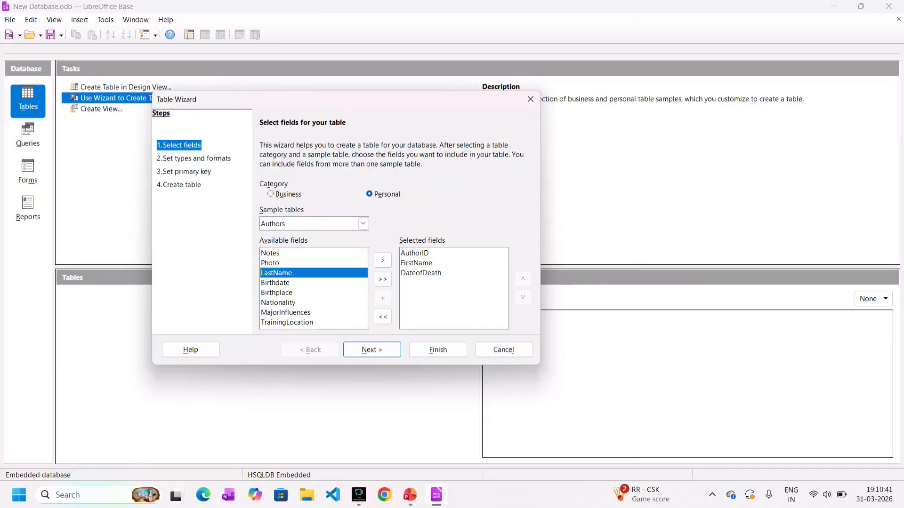
click(270, 253)
click(383, 261)
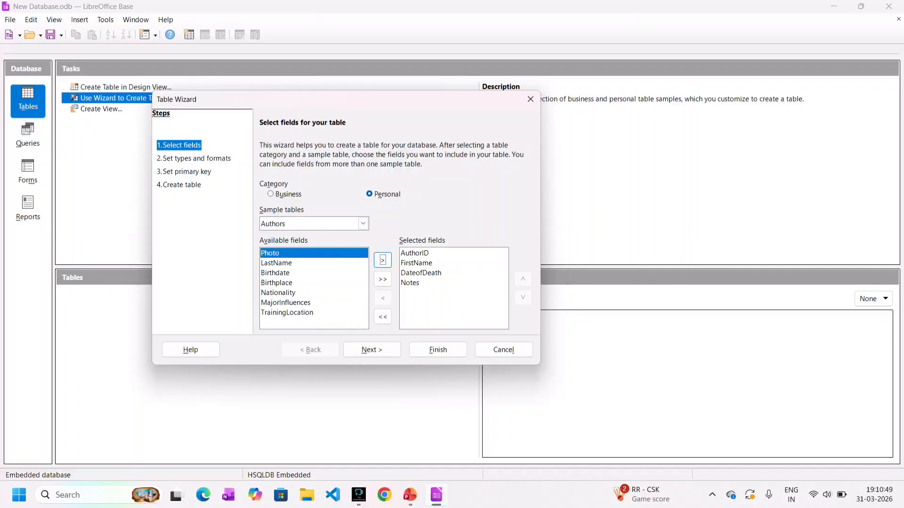
drag(420, 283, 417, 254)
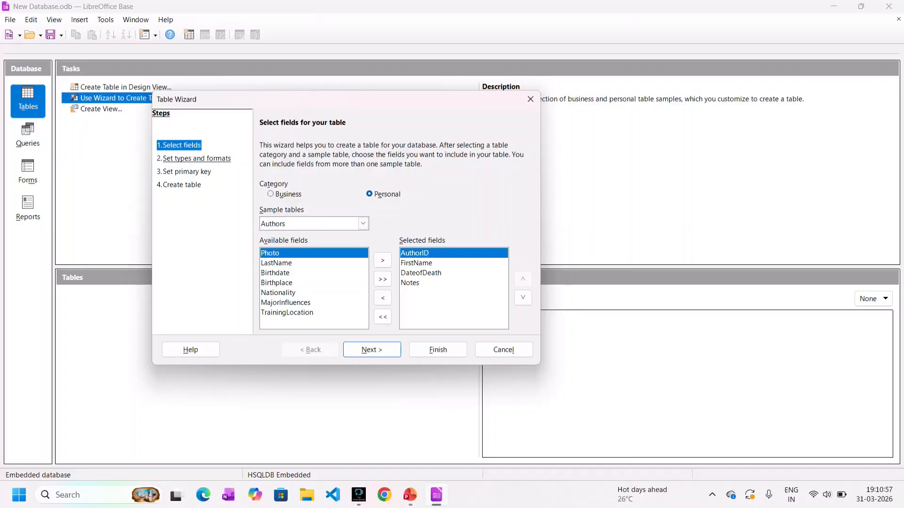
Proceed to the field types and formats and set Entry required to Yes for the FirstName field
key(alt+n)
key(alt+b)
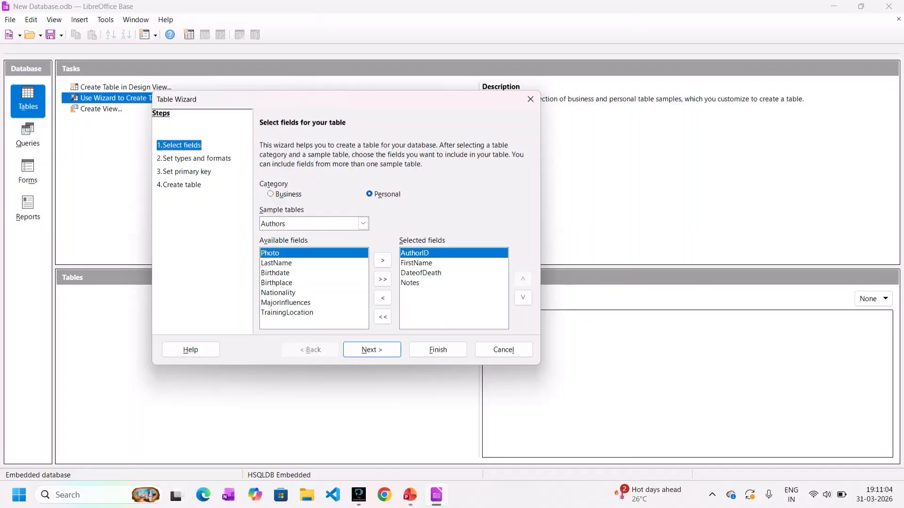
key(alt+n)
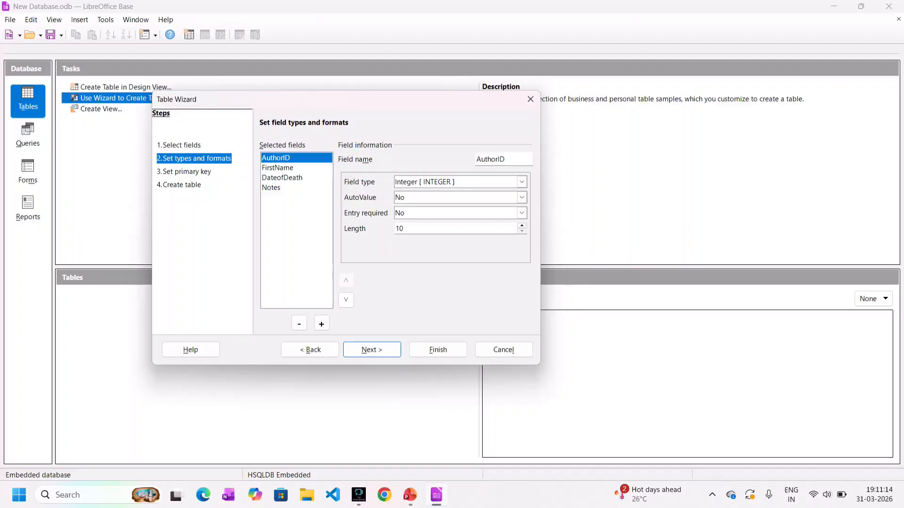
click(522, 182)
click(521, 182)
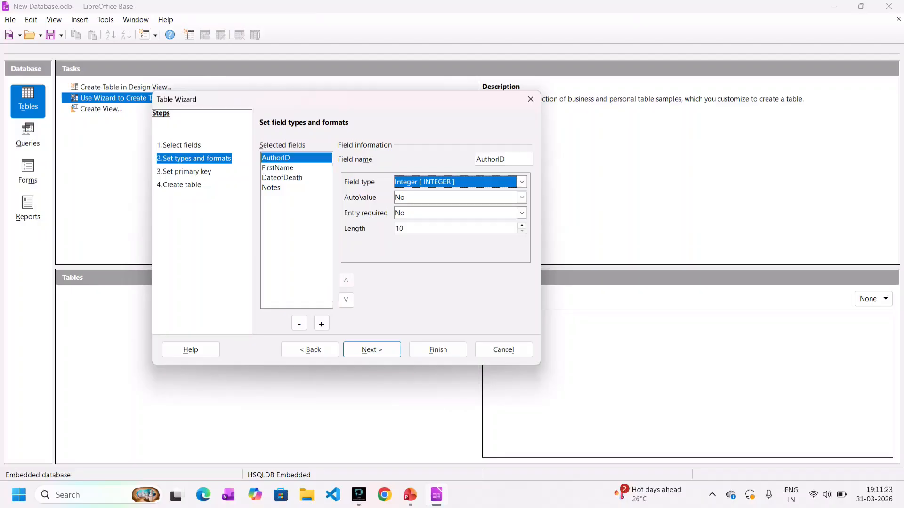
click(278, 168)
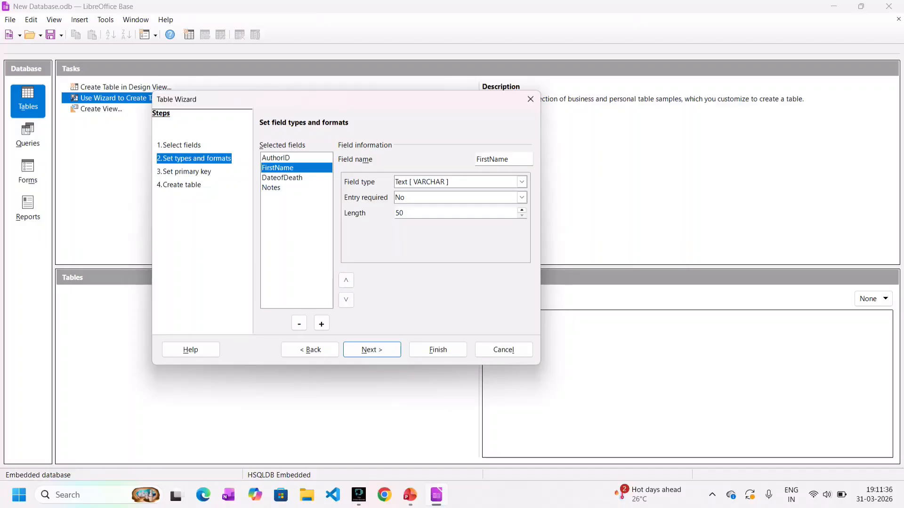
drag(407, 214, 395, 213)
click(521, 198)
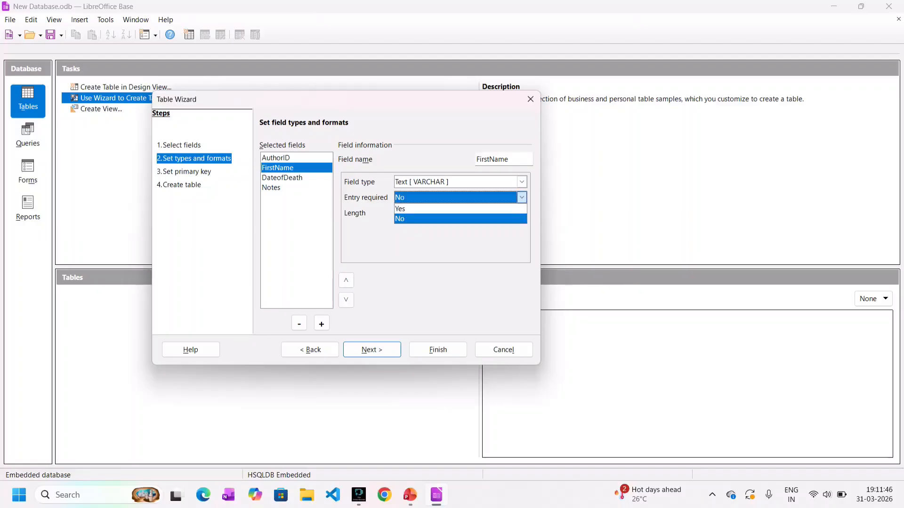
click(521, 198)
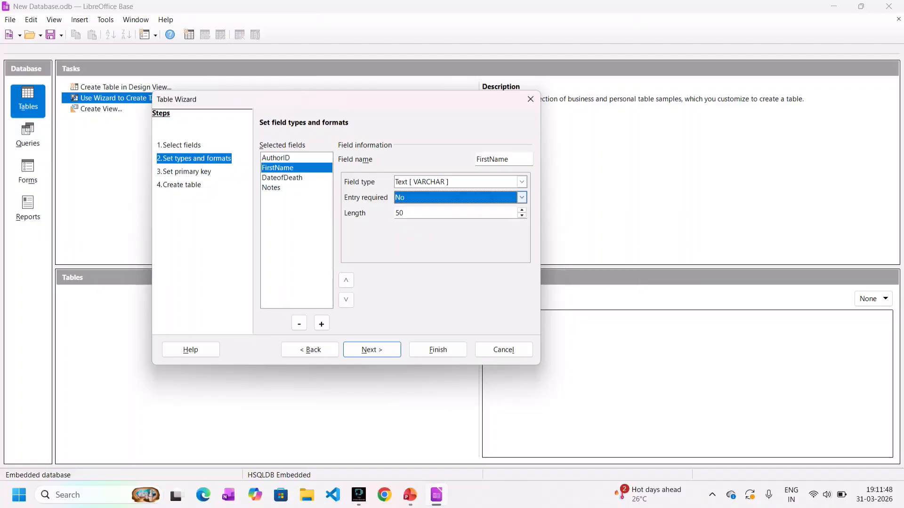
click(522, 198)
click(414, 209)
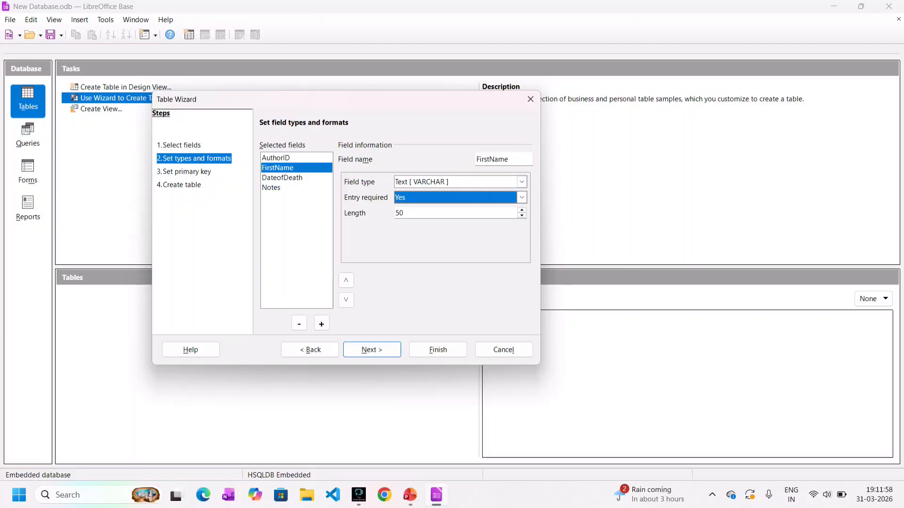
Review the type, entry requirement and length settings of the DateofDeath and Notes fields
click(297, 178)
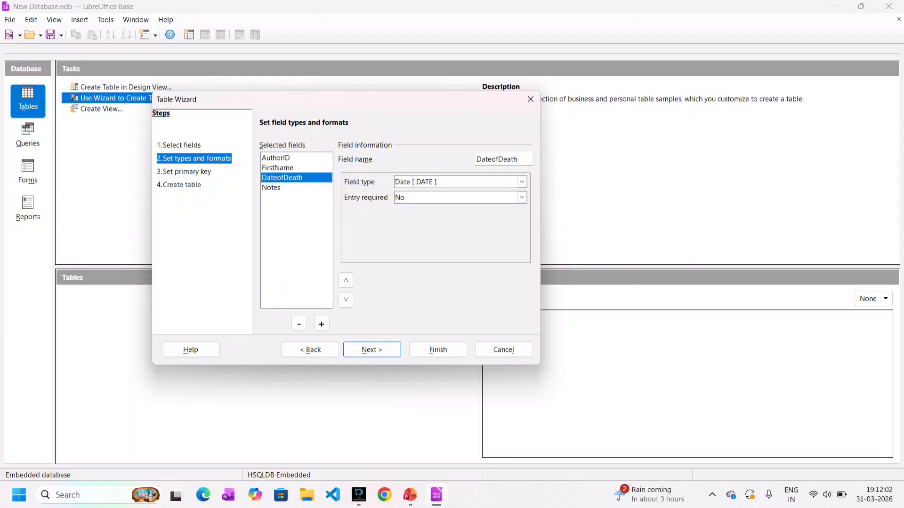
click(296, 188)
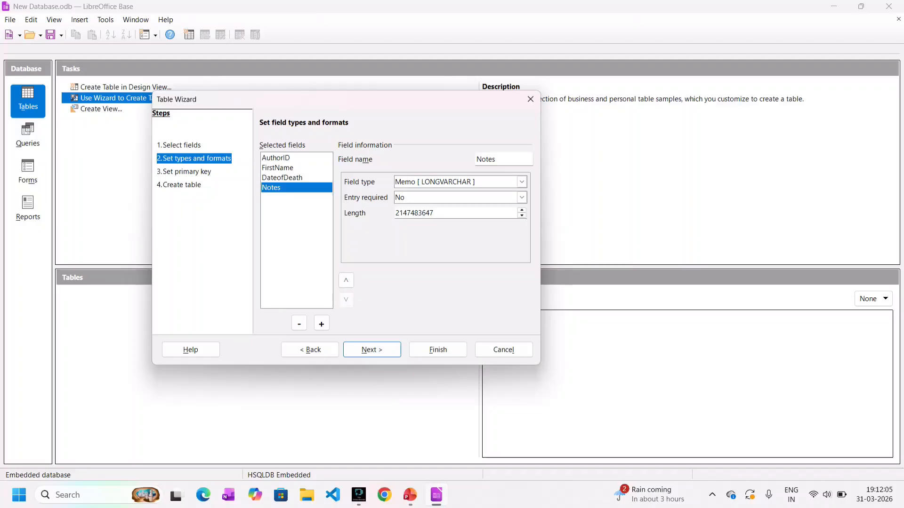
click(521, 182)
click(522, 182)
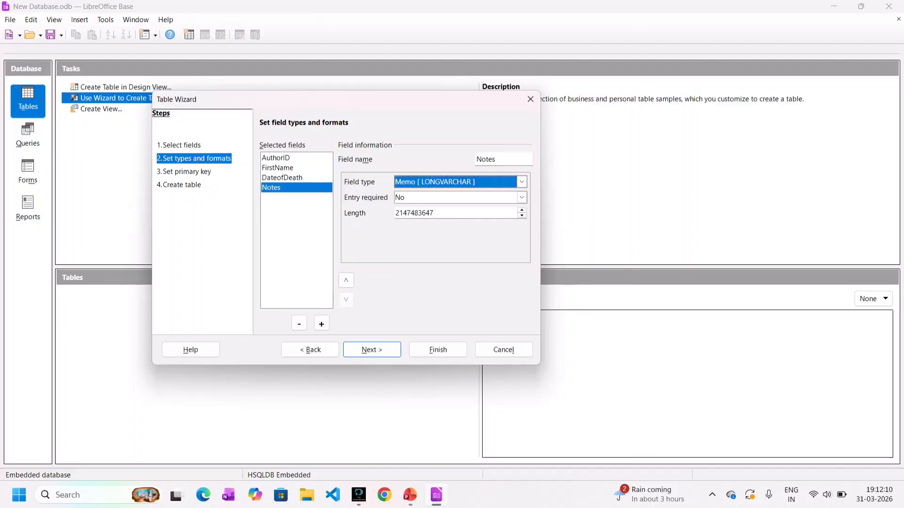
key(Tab)
key(Tab)
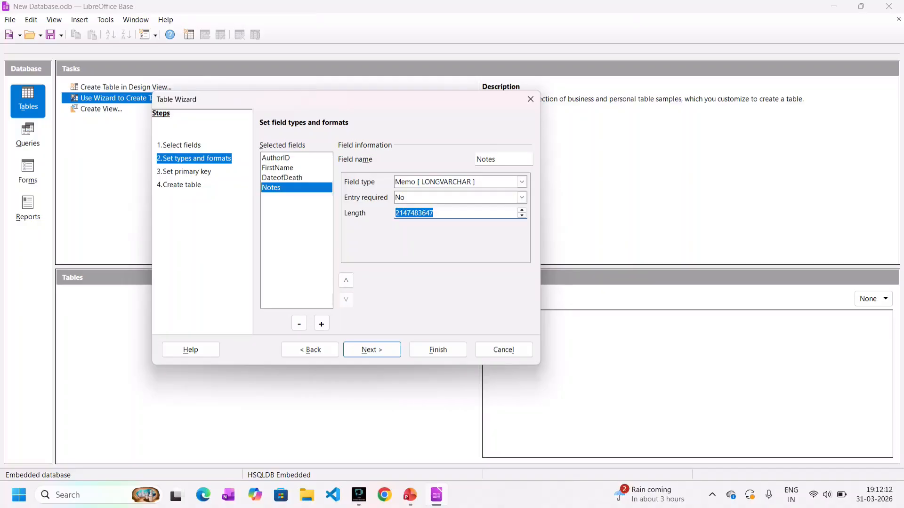
click(521, 197)
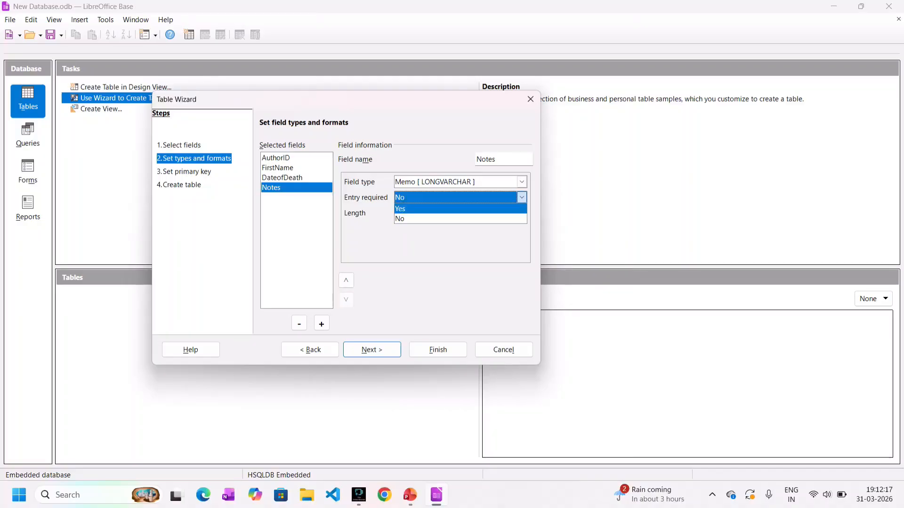
click(521, 198)
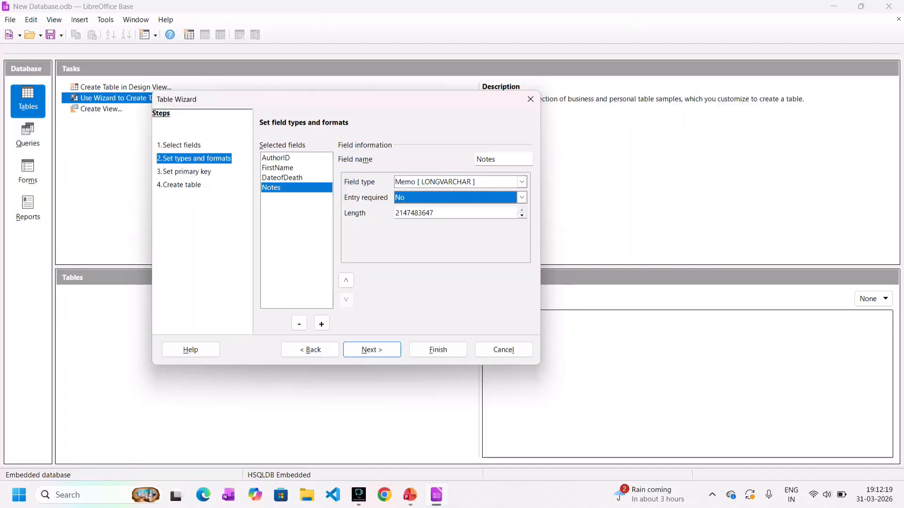
Use the existing AuthorID field as the table's primary key and proceed to the table name
click(187, 172)
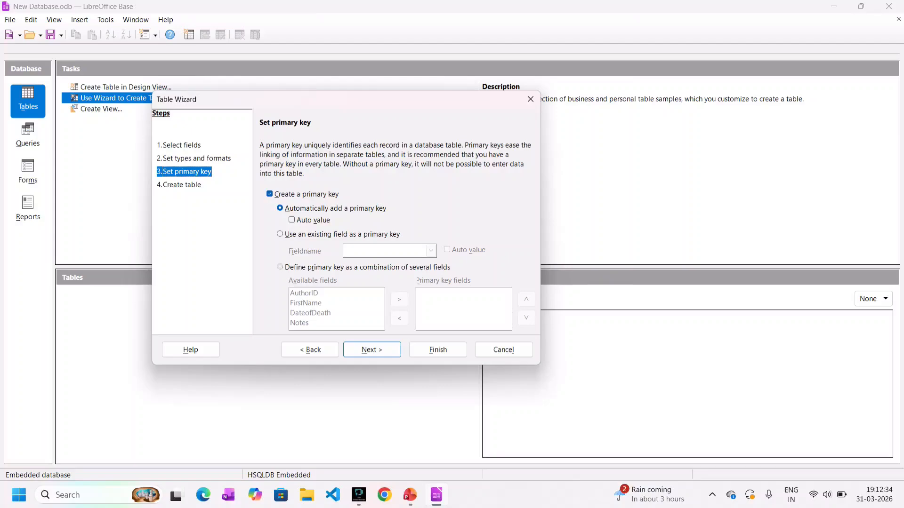
click(280, 267)
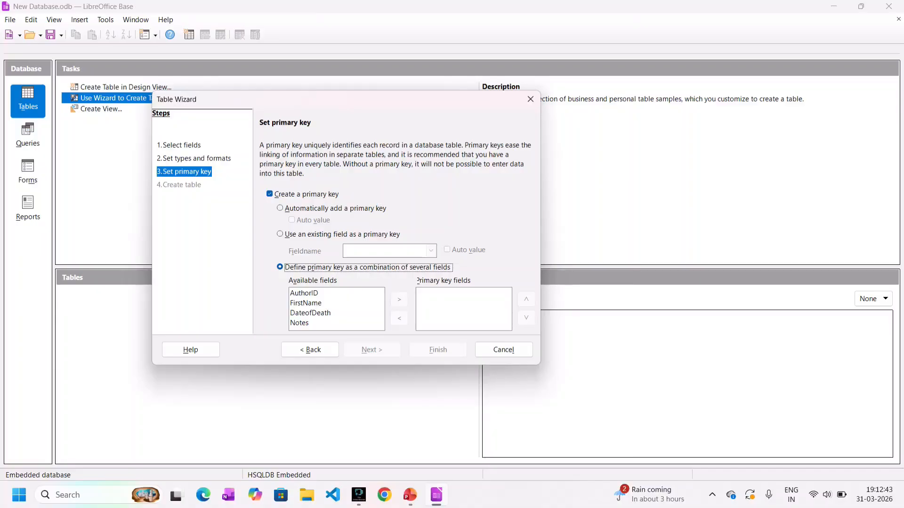
click(281, 234)
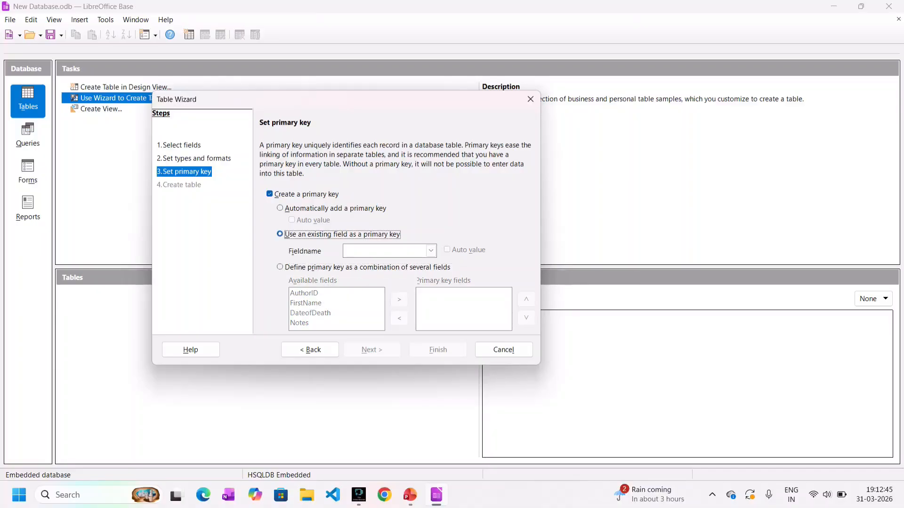
click(431, 251)
click(359, 263)
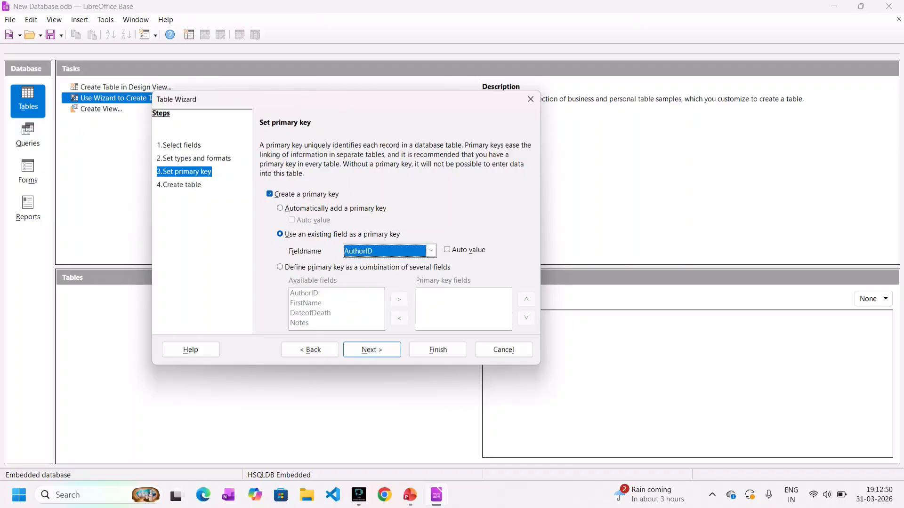
key(Return)
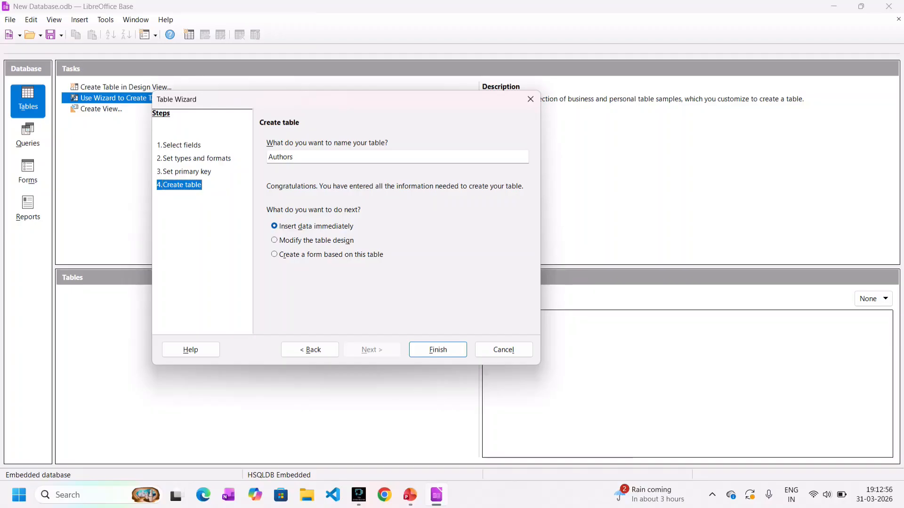
key(Tab)
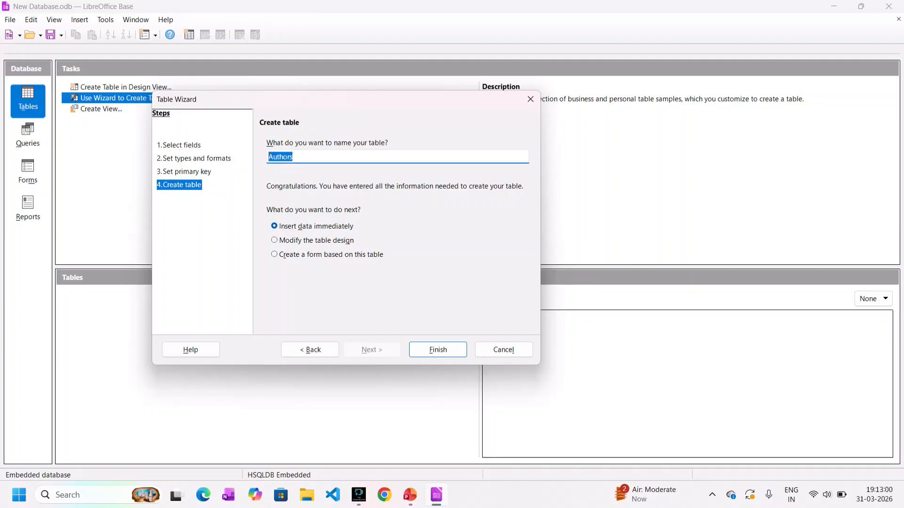
Name the table "mu book", choose to insert data immediately, and finish creating it
text(mu book)
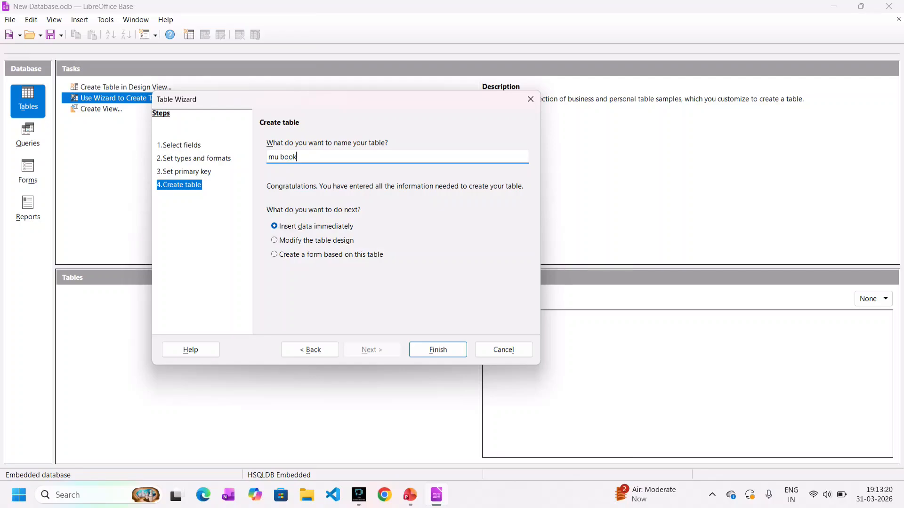
click(274, 240)
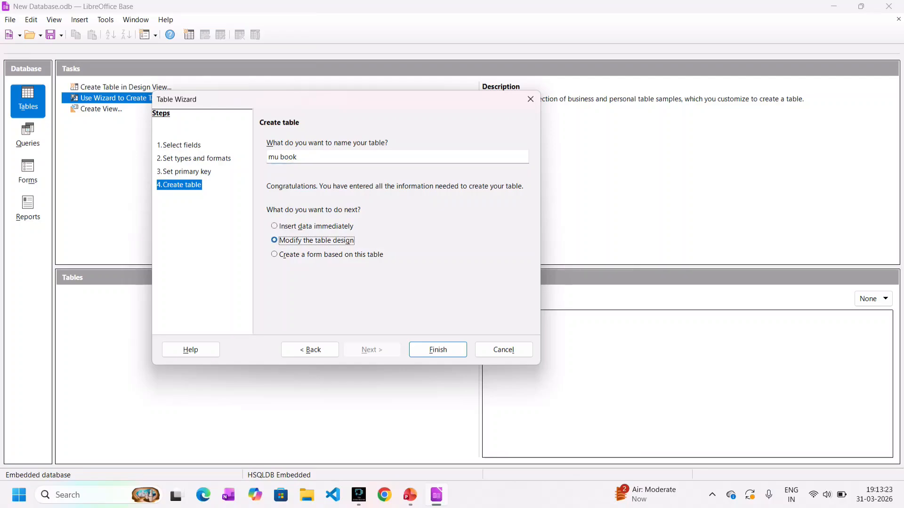
click(274, 226)
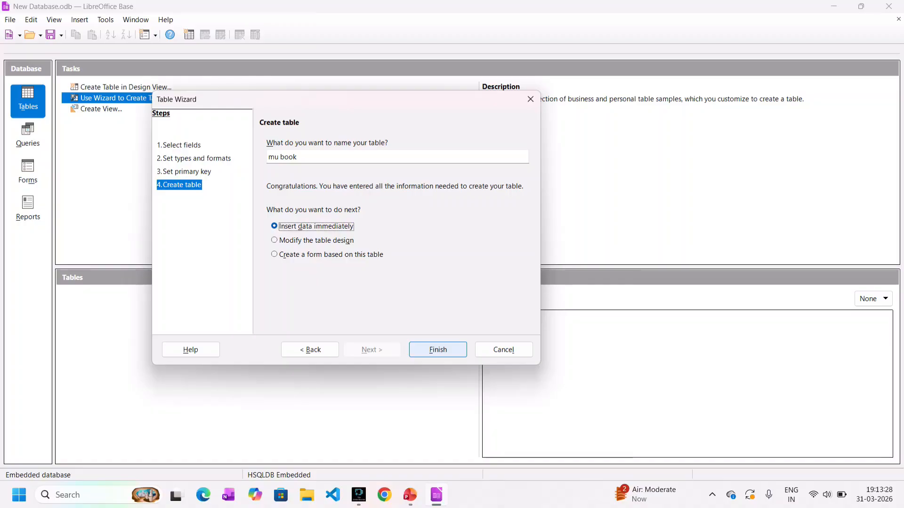
click(438, 349)
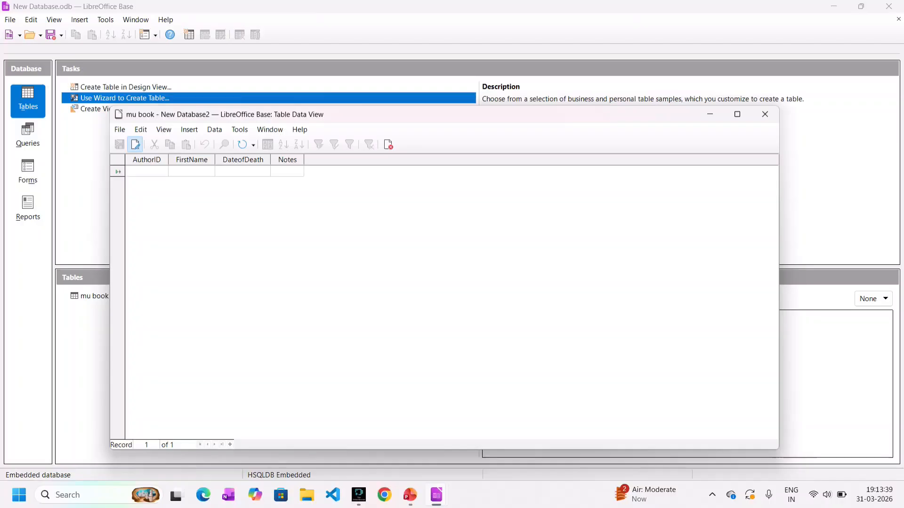
Examine the AuthorID, FirstName, DateofDeath and Notes columns of the empty table
click(146, 160)
click(192, 160)
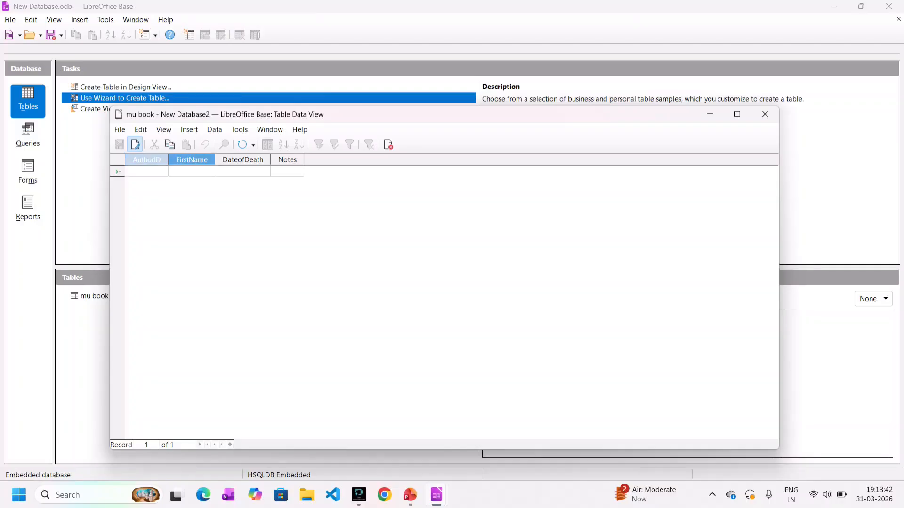
click(243, 160)
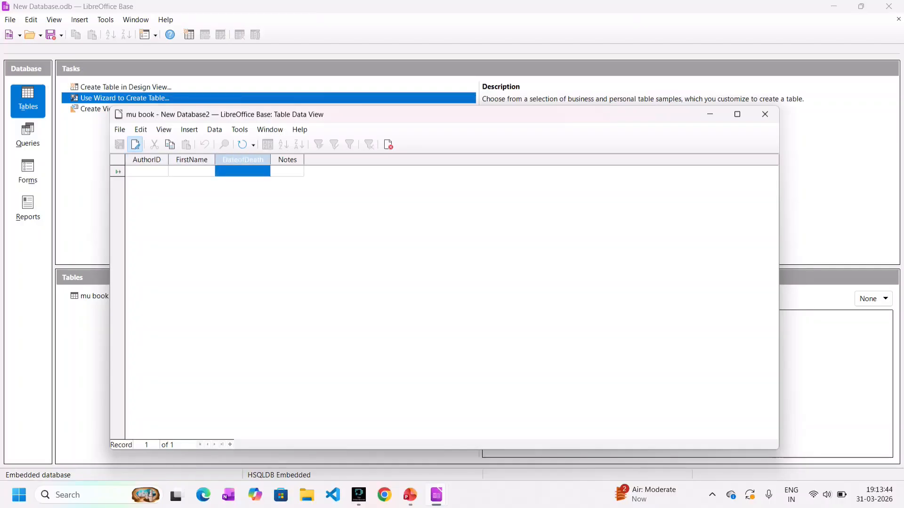
click(287, 160)
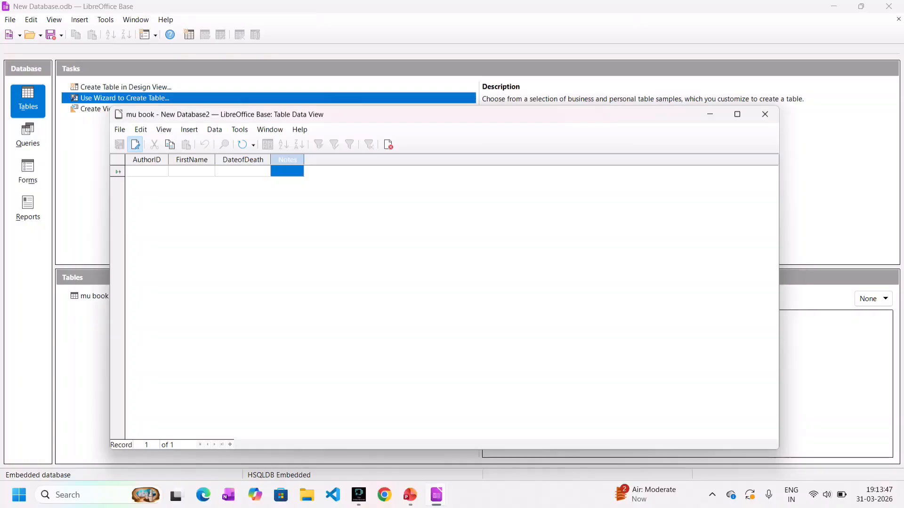
Start the first record with AuthorID 123 and fill in the author's first name
click(287, 171)
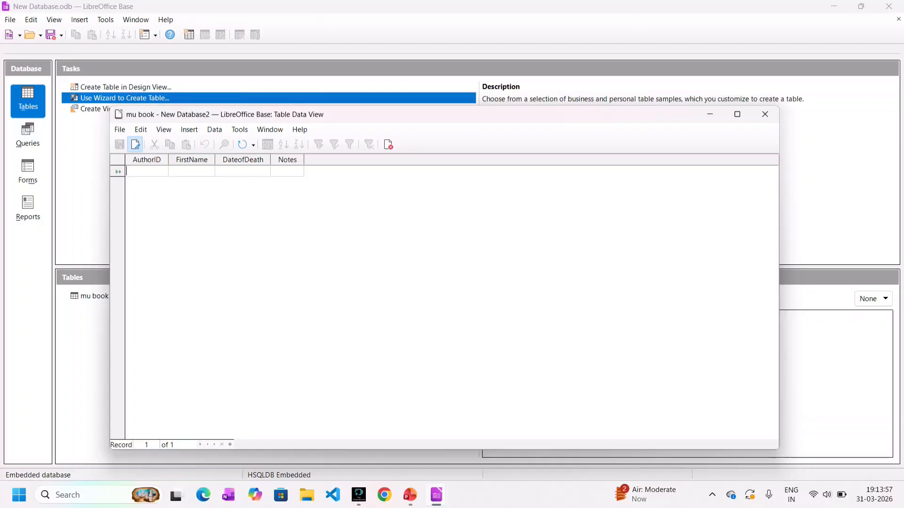
text(123)
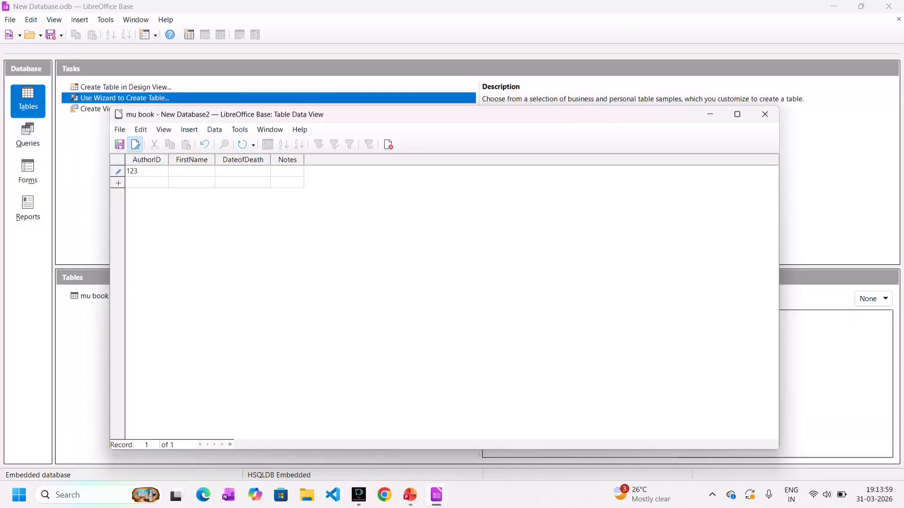
text(riday)
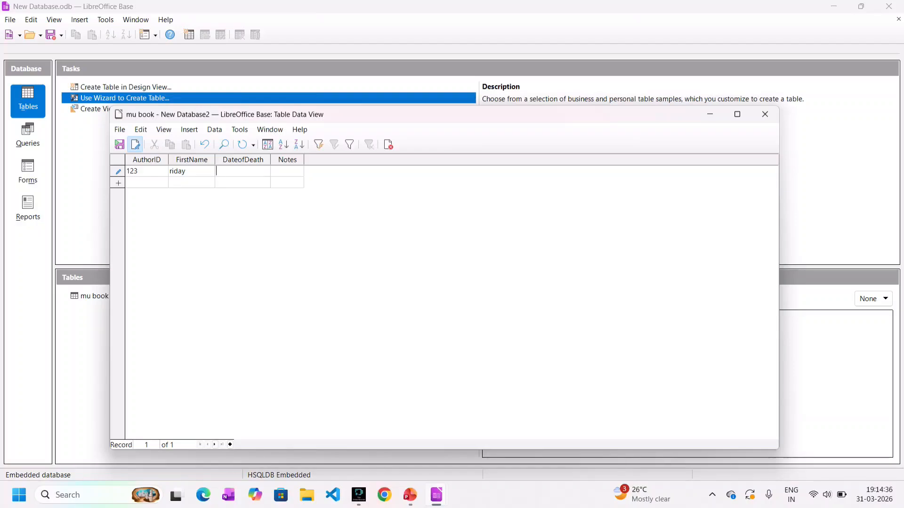
Complete the first record with DateofDeath 18/03/00 and the note "death", and save the record
text(12/00)
key(BackSpace)
text(1/2000)
key(Tab)
key(ctrl+a)
text(78)
key(Tab)
click(217, 171)
text(death)
click(120, 129)
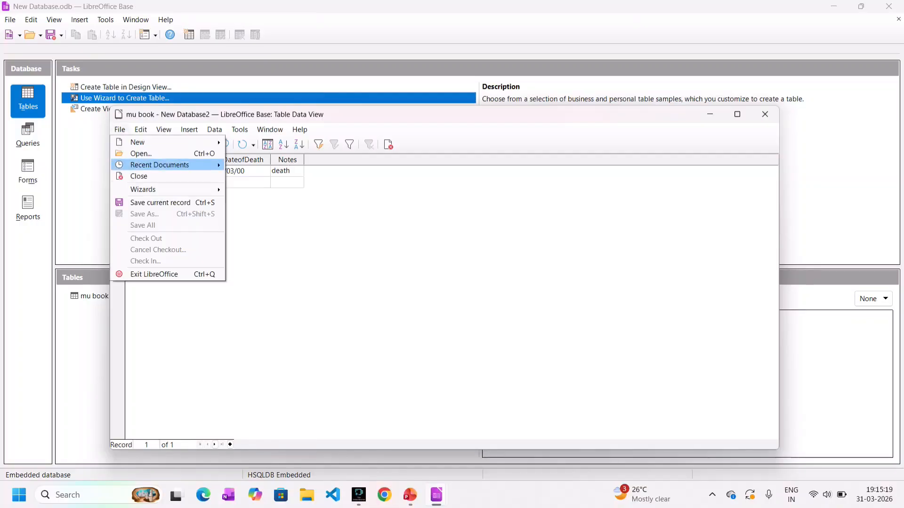
click(160, 202)
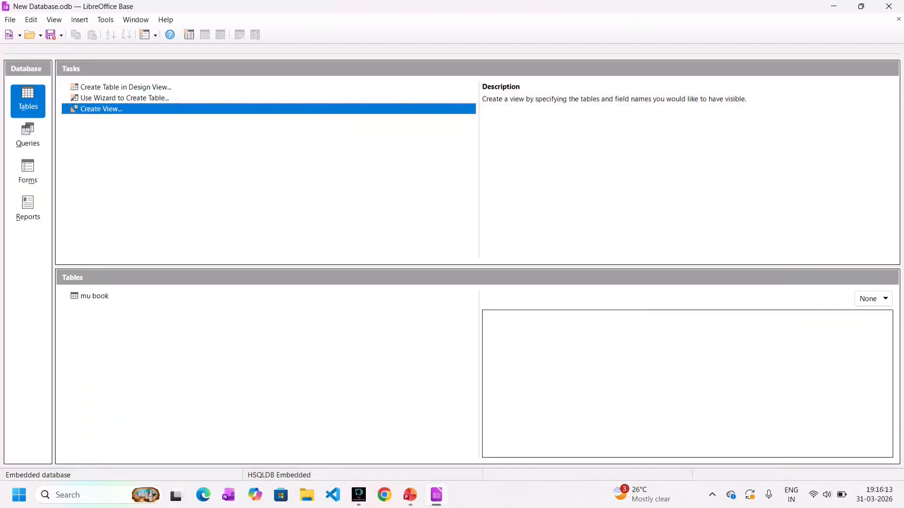
Reopen the mu book table in data view to check its saved record
click(94, 296)
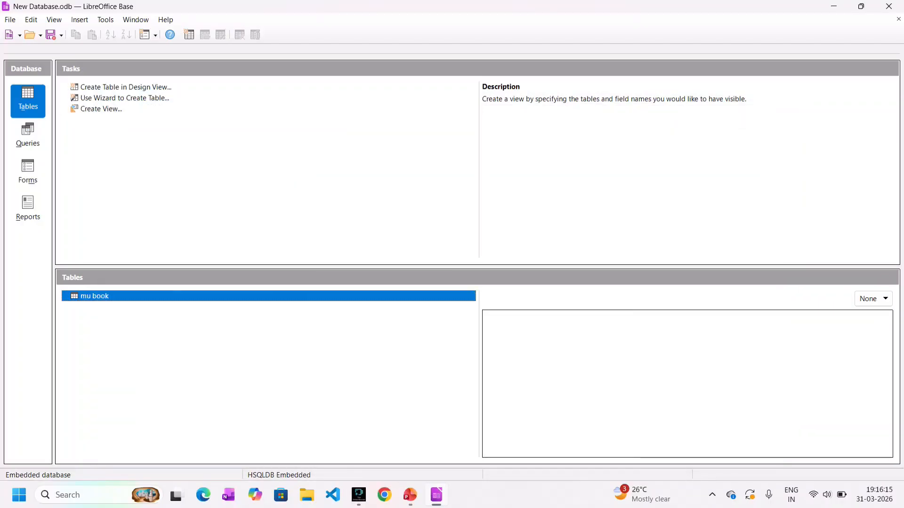
key(Return)
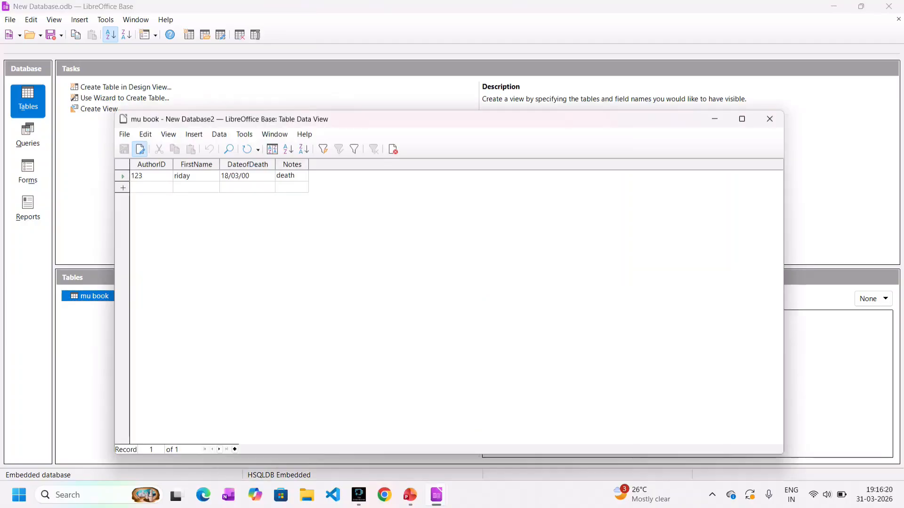
drag(449, 119, 490, 129)
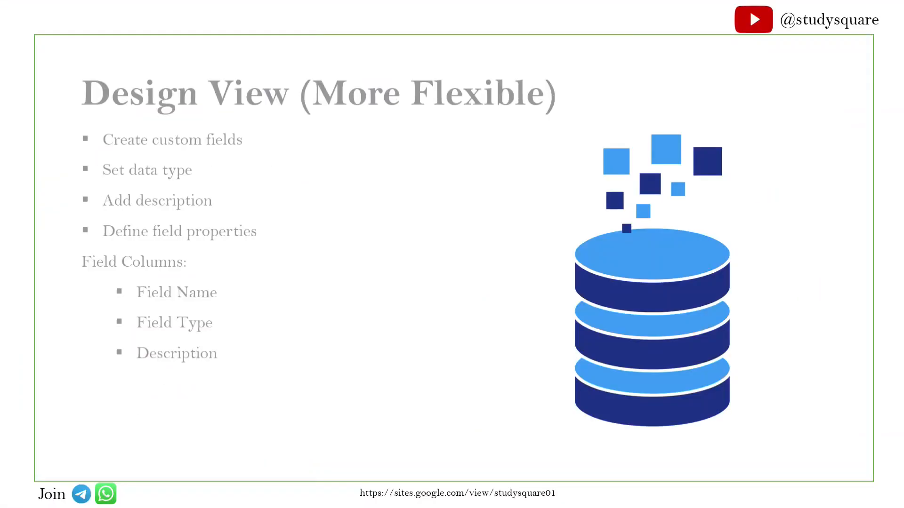
drag(213, 114, 307, 109)
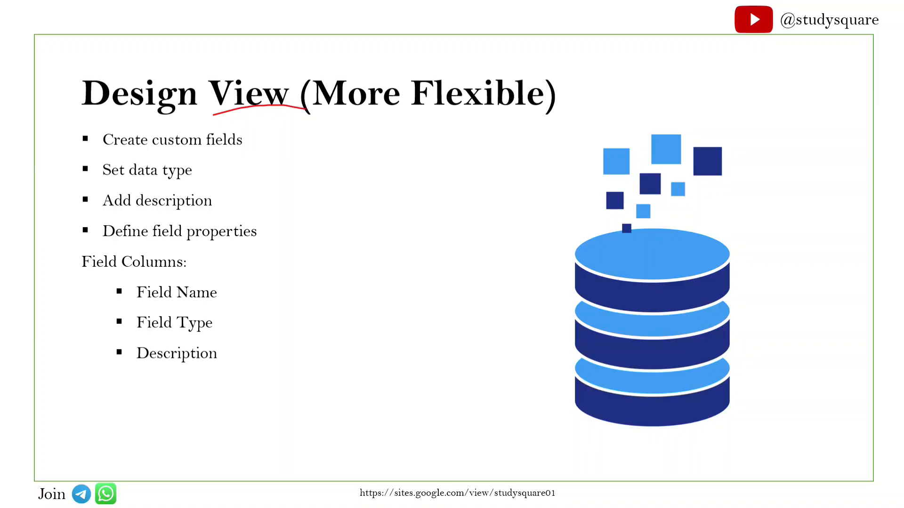
drag(213, 158, 245, 156)
mouse_move(148, 180)
mouse_down()
mouse_move(274, 215)
mouse_move(284, 296)
mouse_up()
Switch back to LibreOffice Base, examine the Field Name, Field Type and Description columns of a new Design View table, and close it
key(alt+Tab)
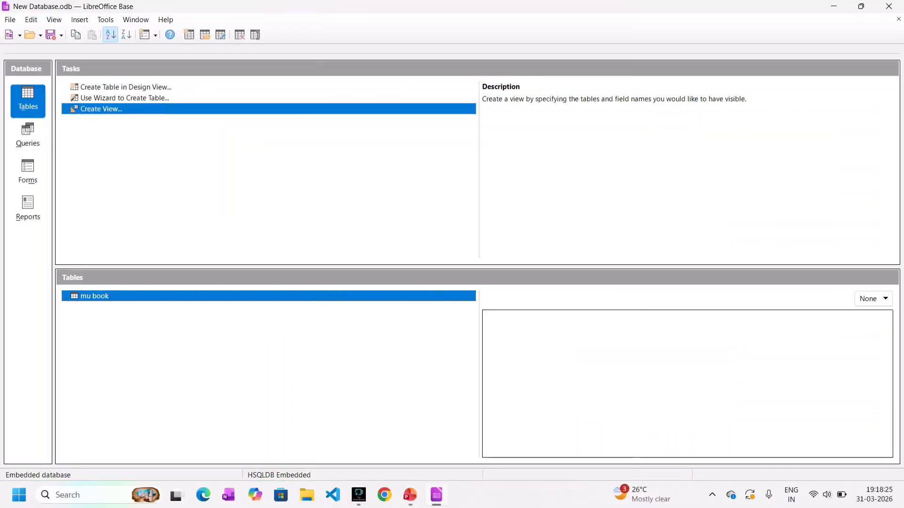
click(125, 87)
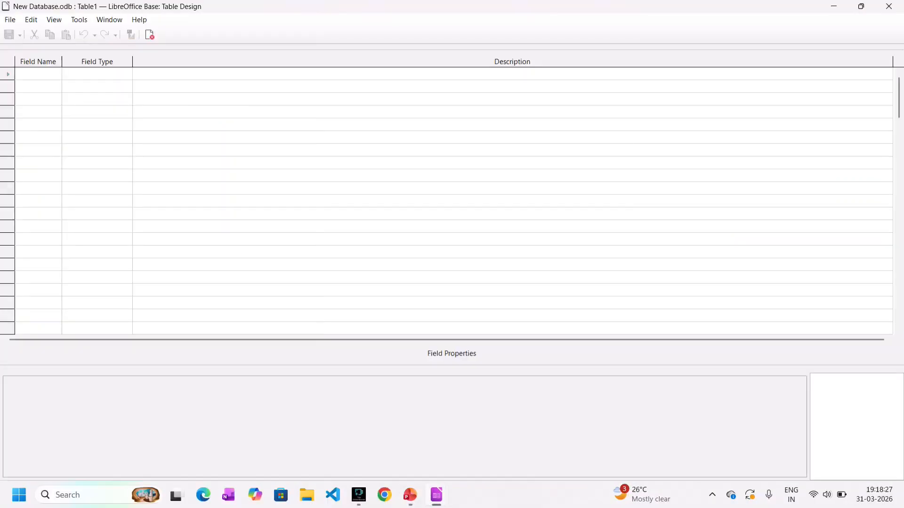
click(38, 62)
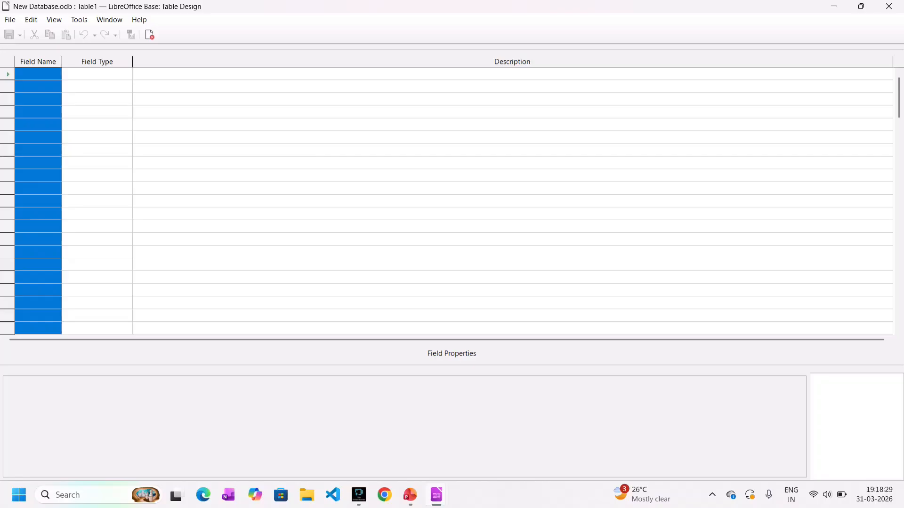
click(97, 62)
click(512, 61)
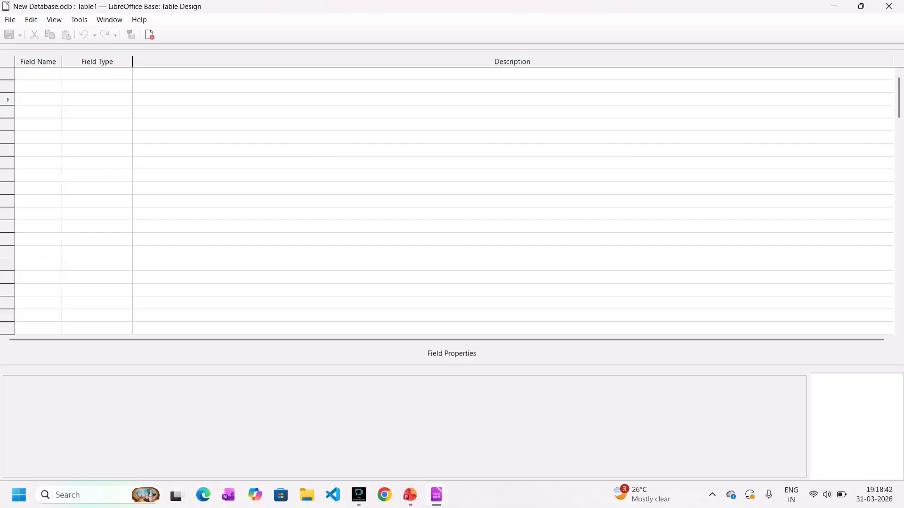
click(889, 6)
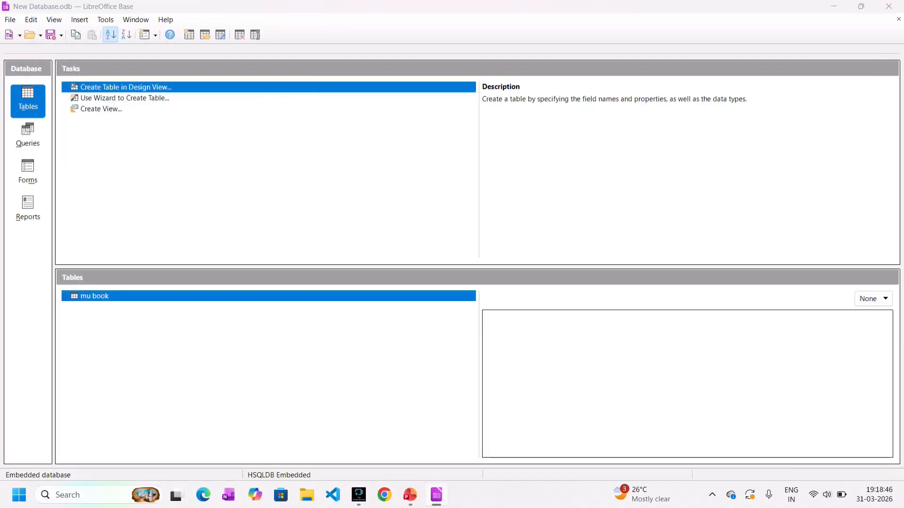
key(alt+Tab)
key(Right)
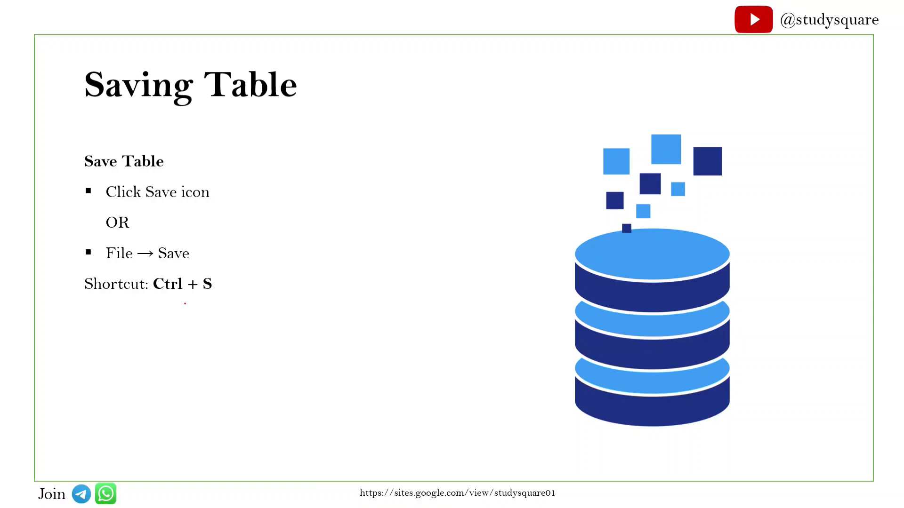
mouse_move(185, 303)
mouse_down()
mouse_move(194, 307)
mouse_move(296, 243)
mouse_up()
key(Right)
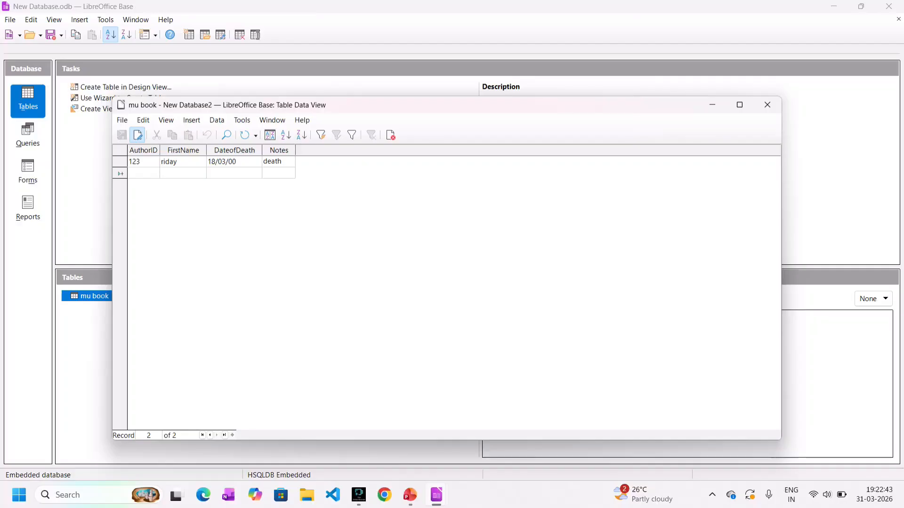
Try to insert a new record in the mu book table with only "dsaovima" as its AuthorID
click(192, 121)
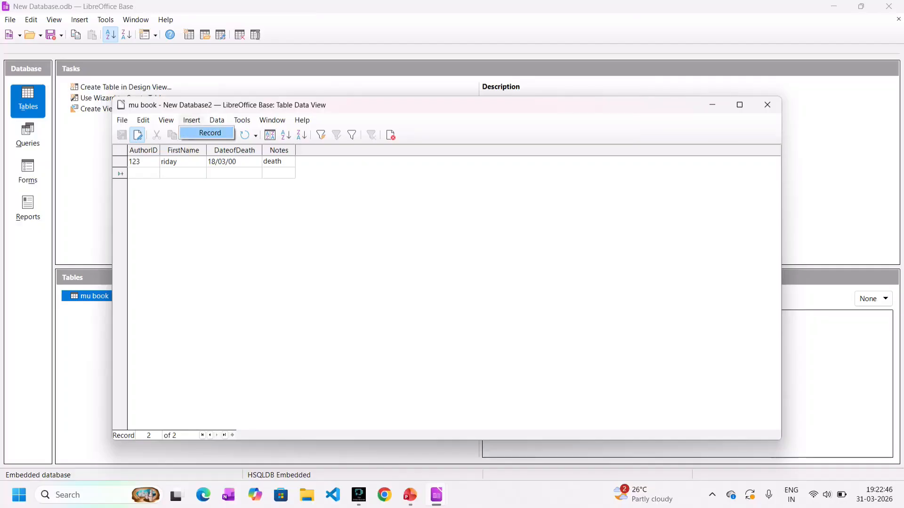
click(210, 134)
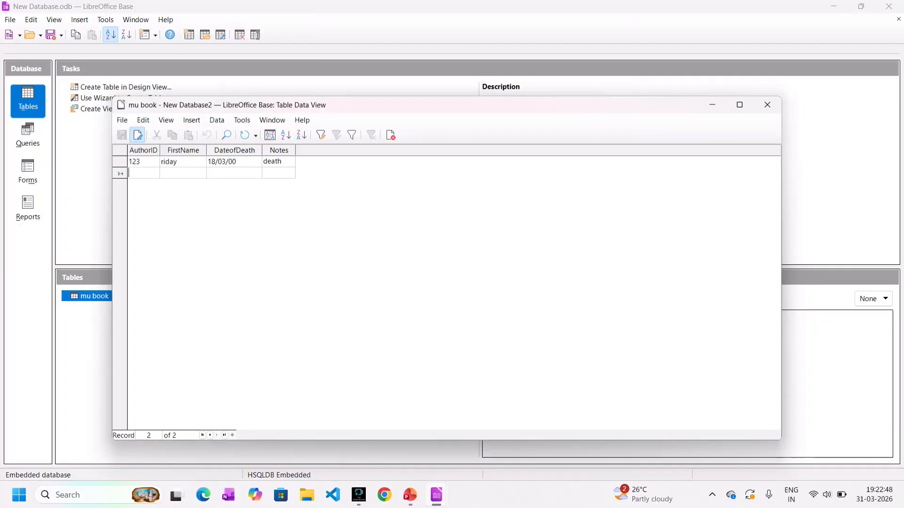
text(dsaovima)
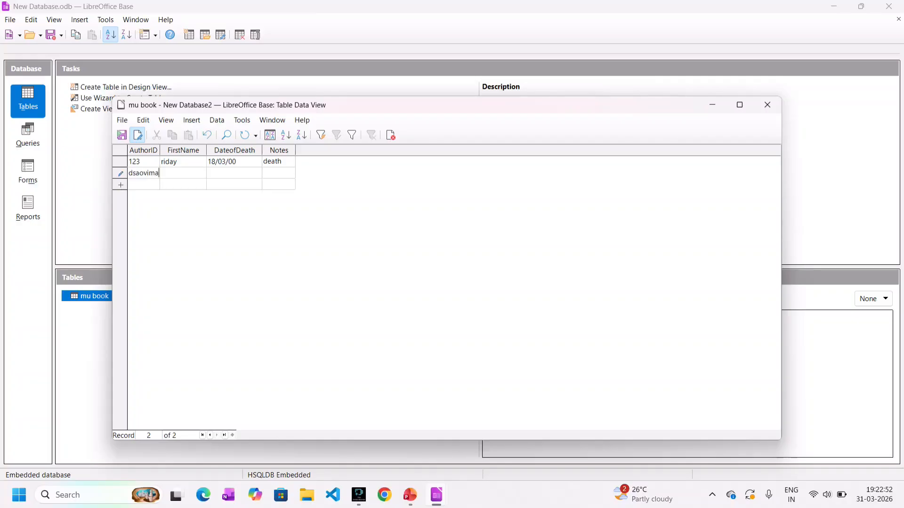
key(Down)
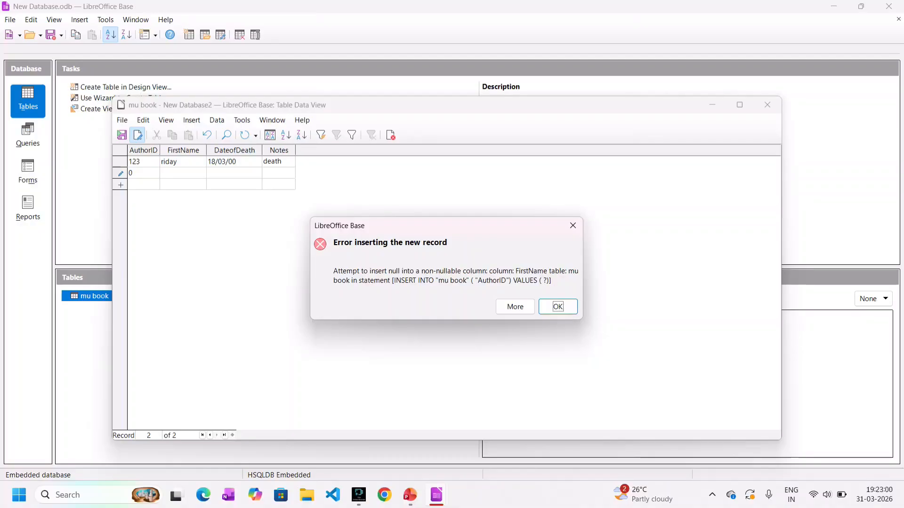
drag(391, 280, 546, 281)
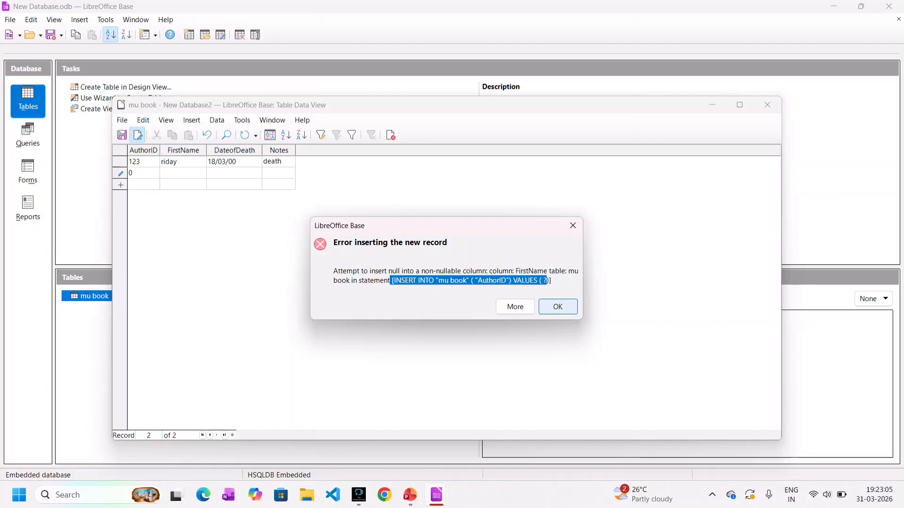
click(558, 307)
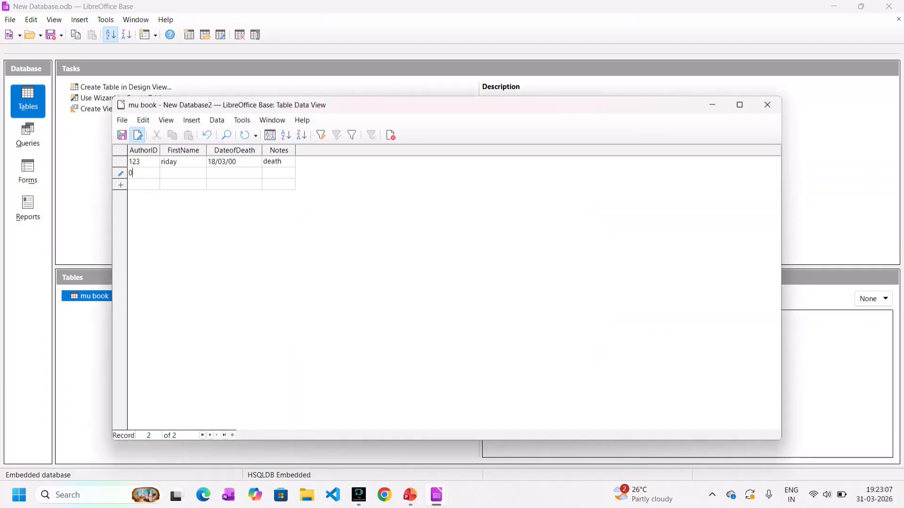
Set the second record's AuthorID to 2564 and try to save the record without a FirstName
text(2564)
click(122, 120)
click(163, 194)
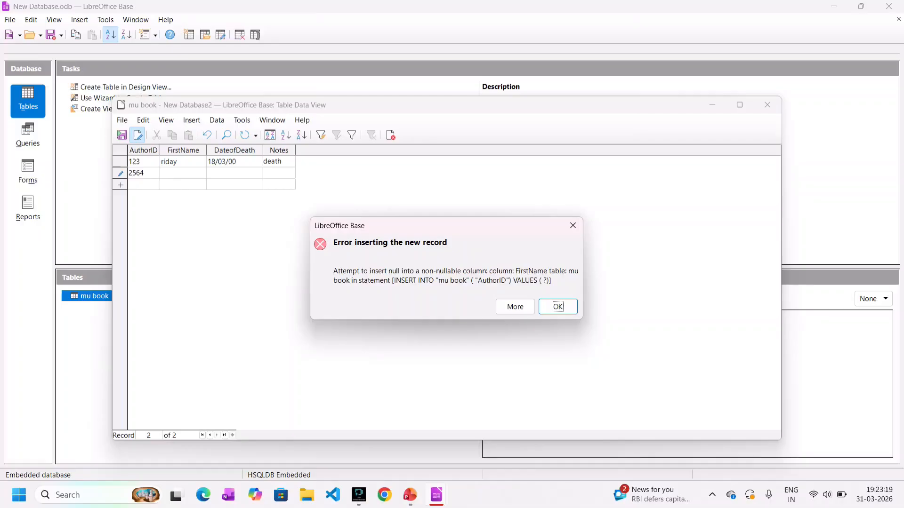
key(Return)
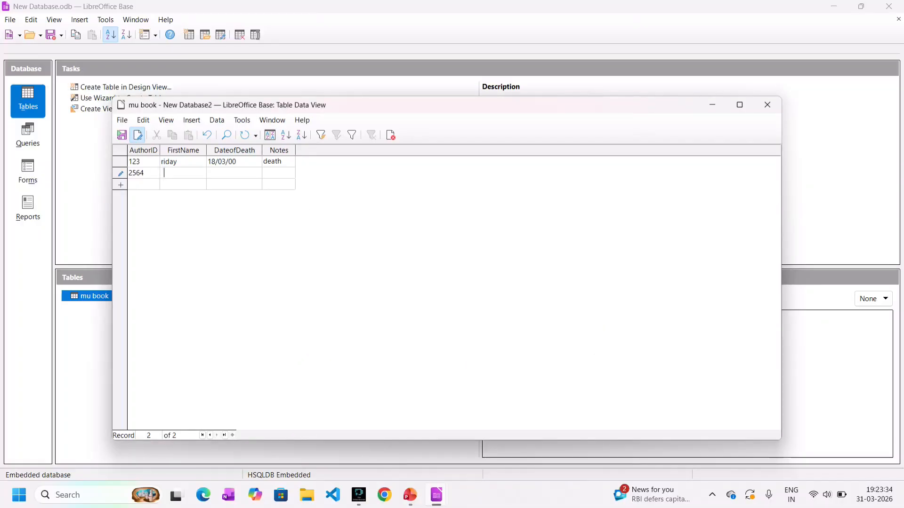
Enter "sdav" as the second record's FirstName and save the record
text(sdav)
click(122, 120)
click(162, 193)
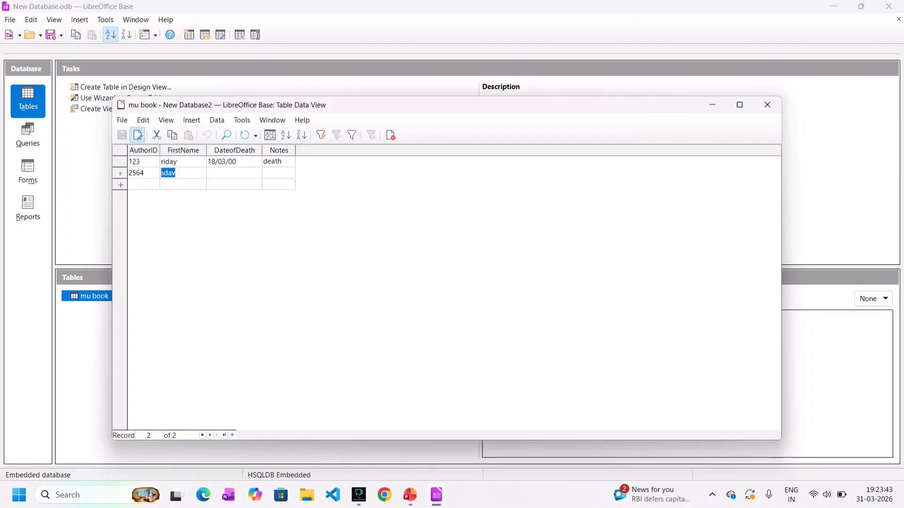
Start a third record in the mu book table by entering "abdng" as its AuthorID
click(121, 185)
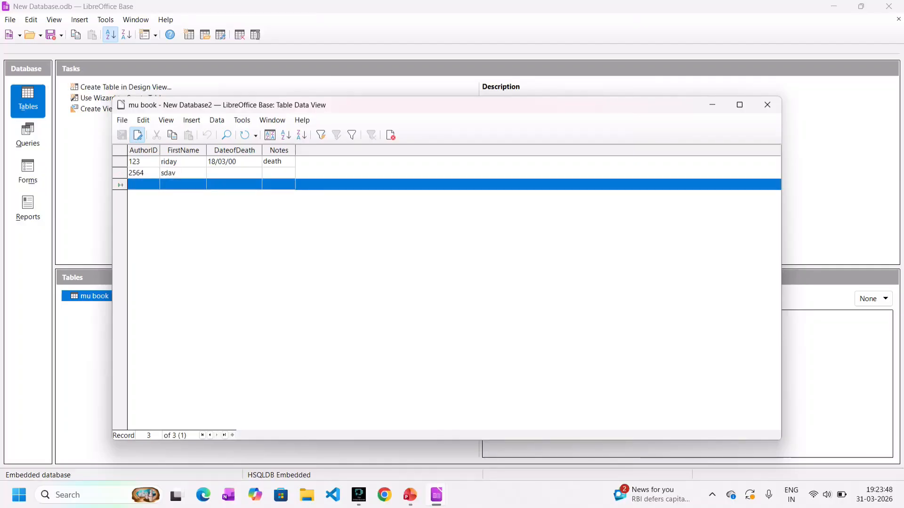
text(abdng)
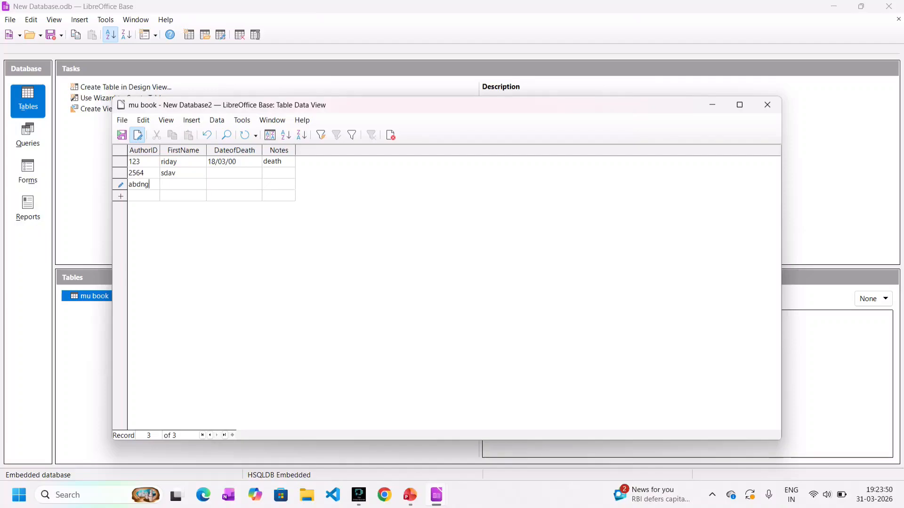